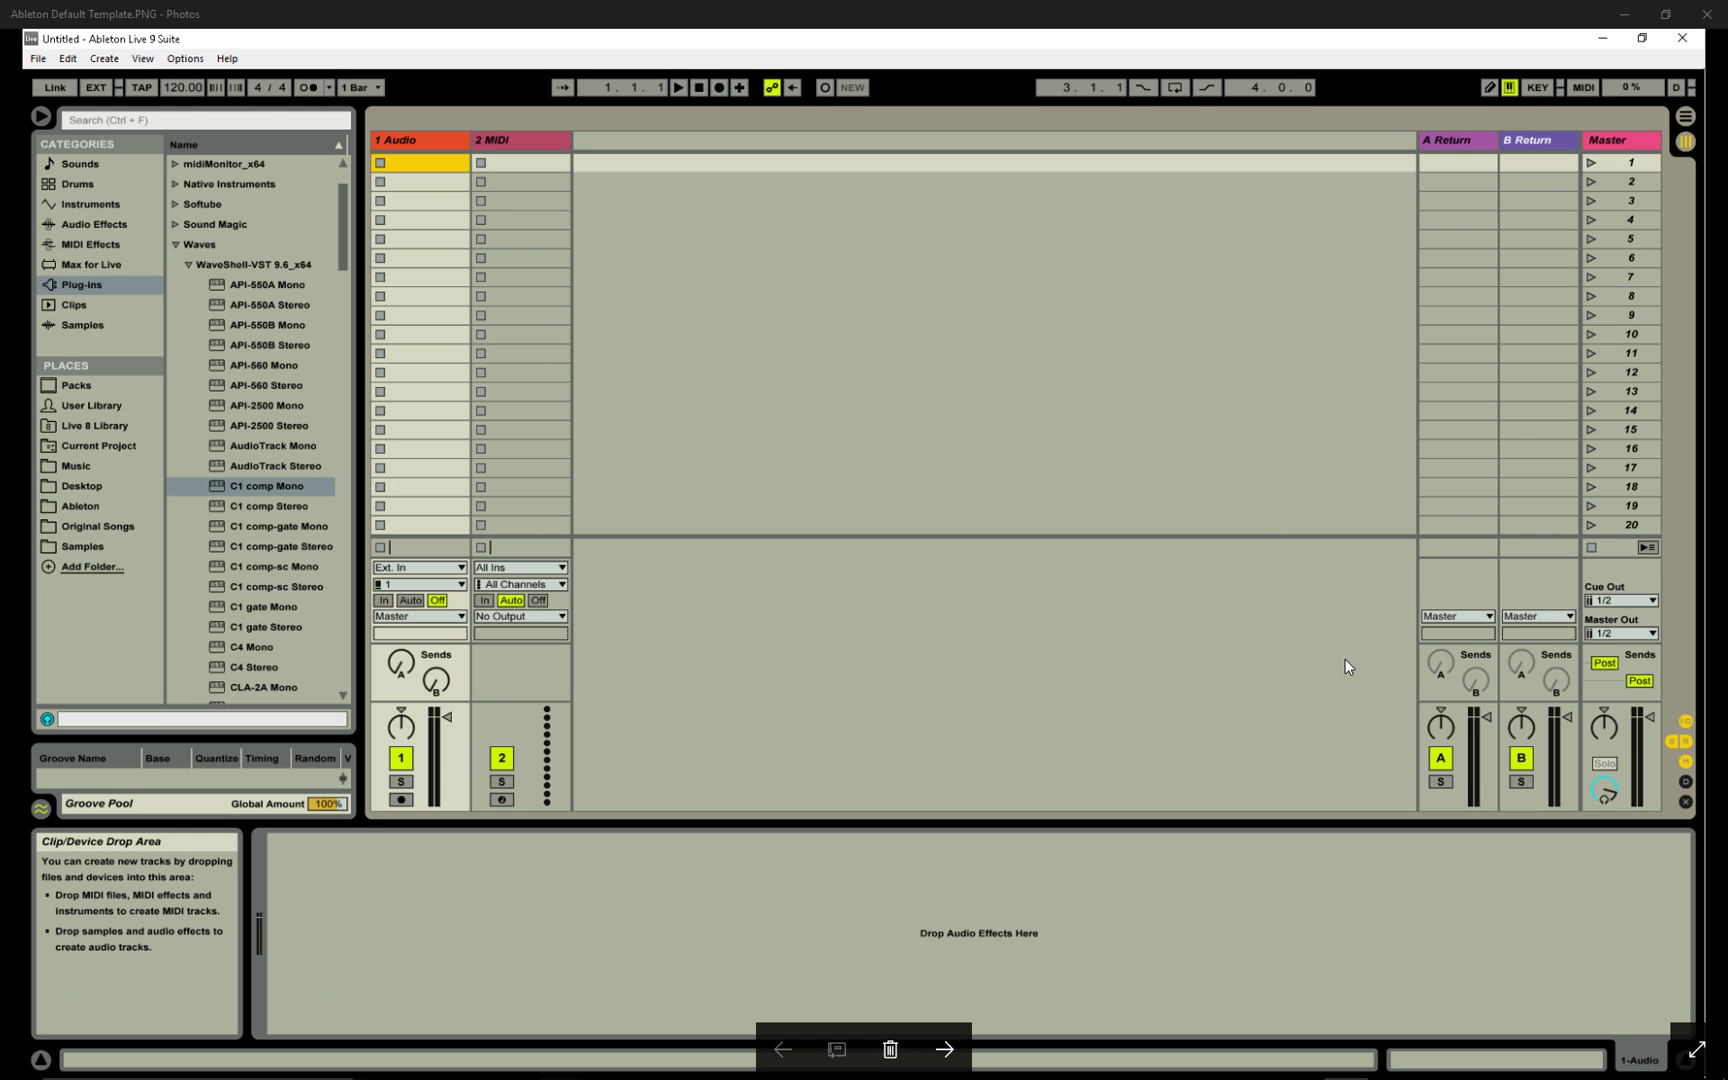
# Minimize the Photos window showing Ableton Default Template.PNG to reveal the Live session
pyautogui.click(1624, 14)
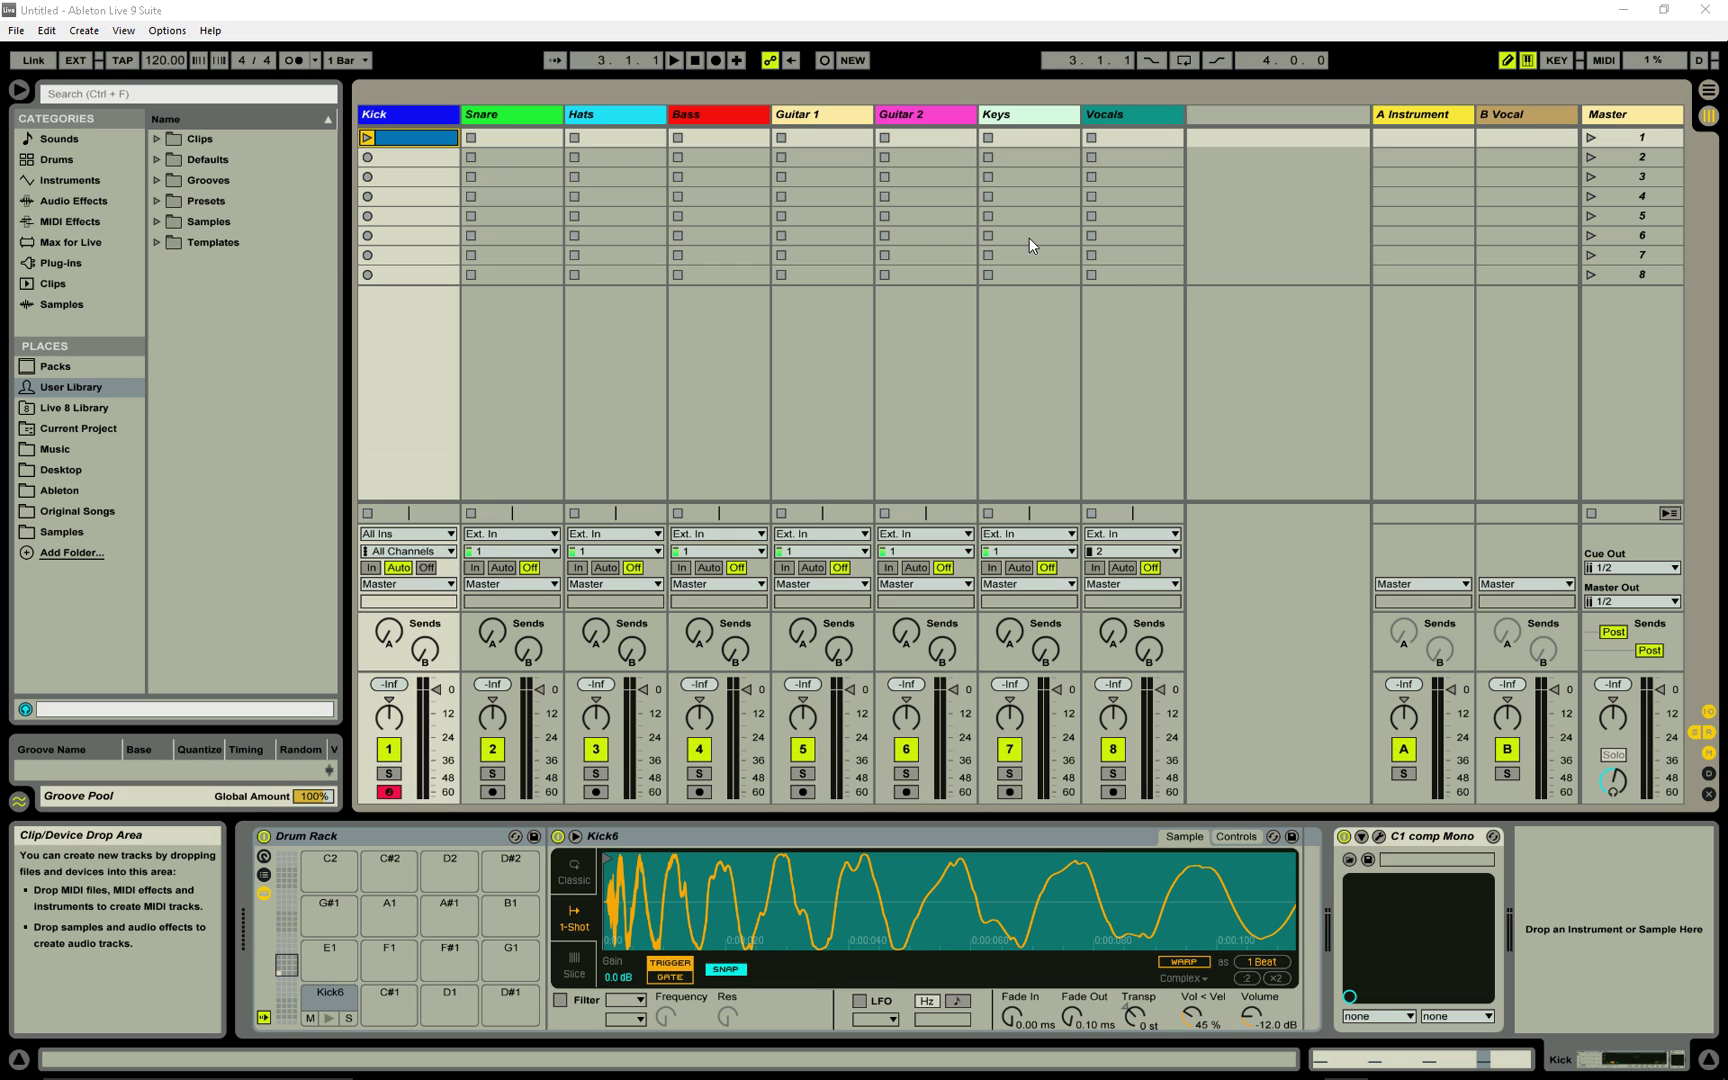
# Open Live's Options menu from the menu bar
pyautogui.click(184, 32)
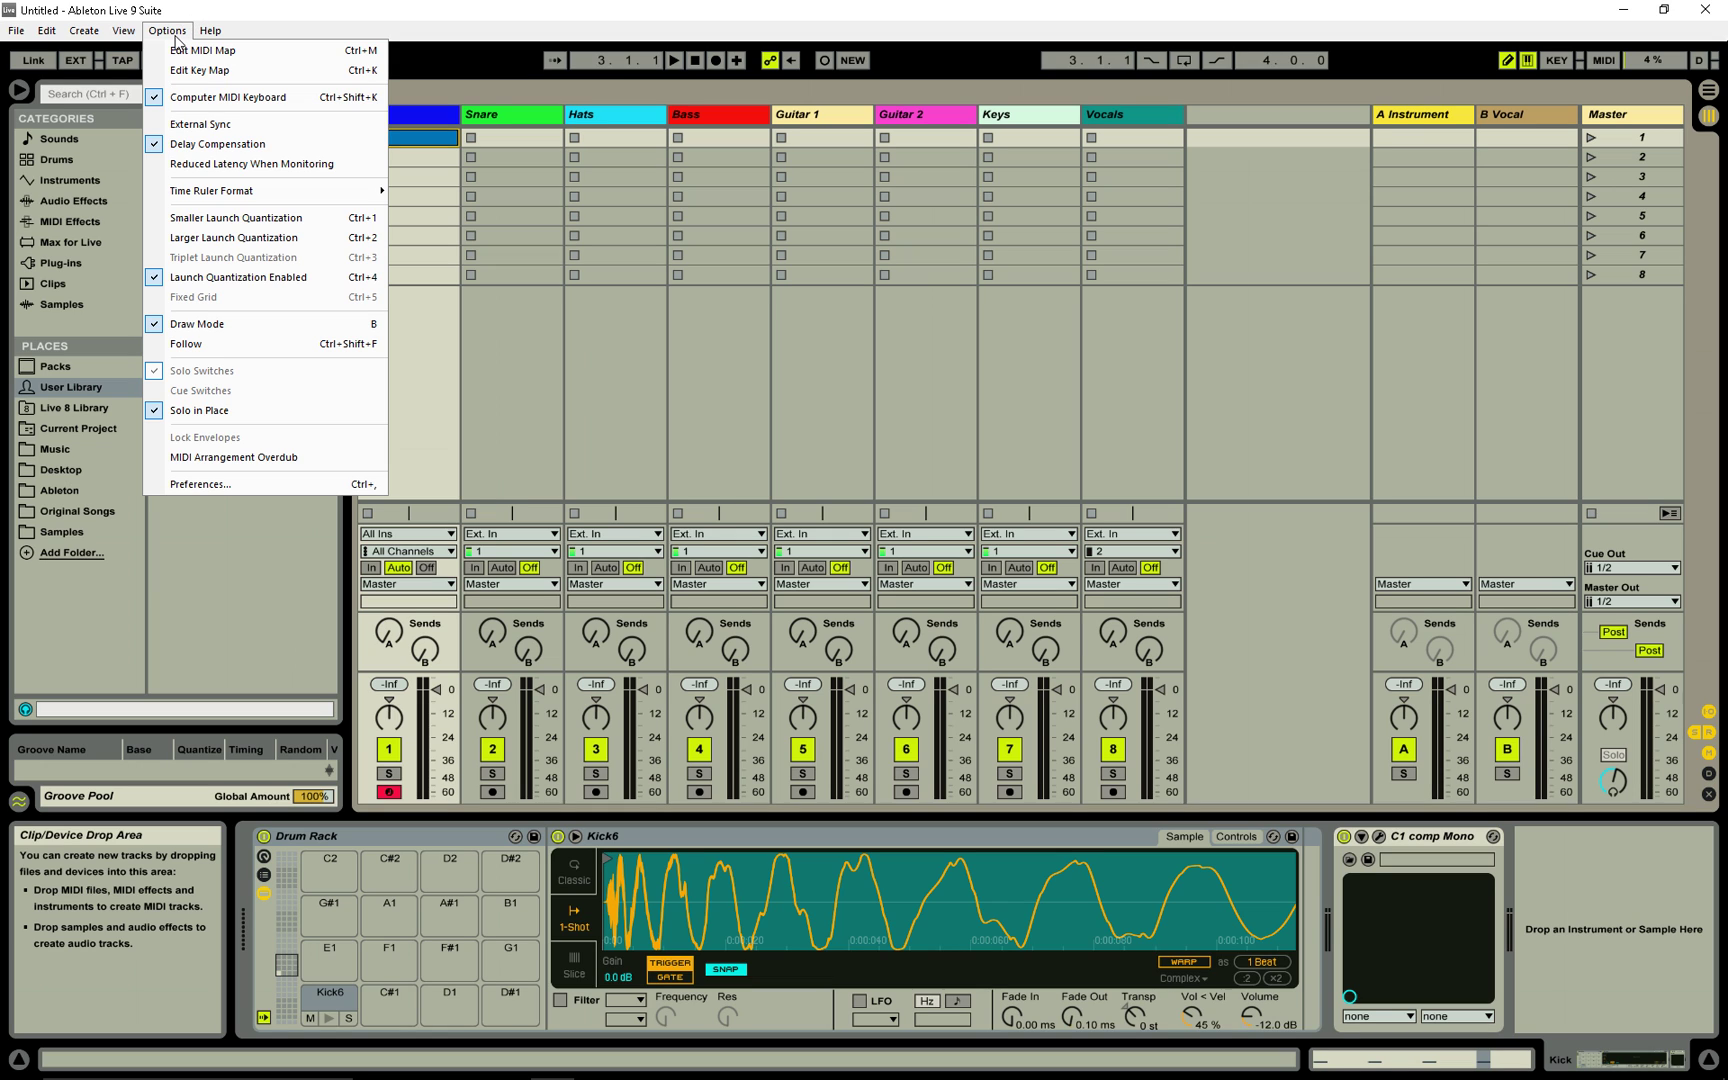
# In Preferences' File/Folder page, save the current eight-track set as the default, overwriting the old one
pyautogui.click(205, 484)
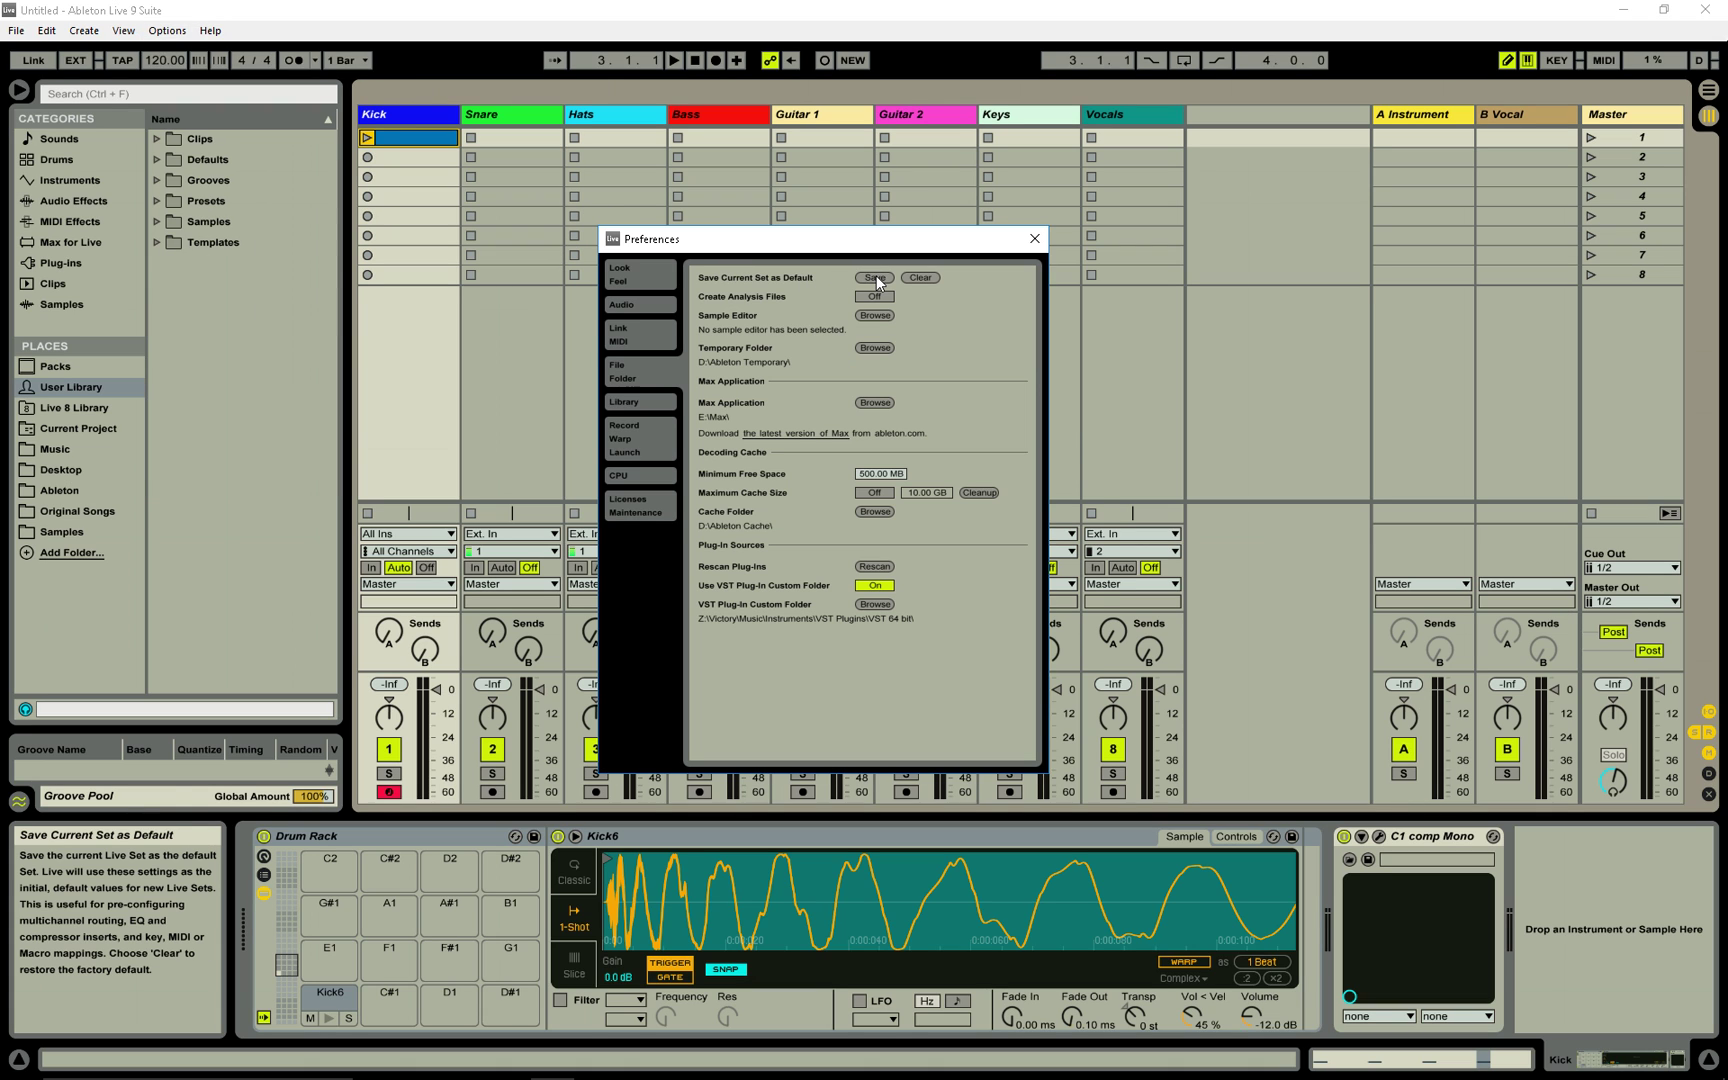
pyautogui.click(875, 277)
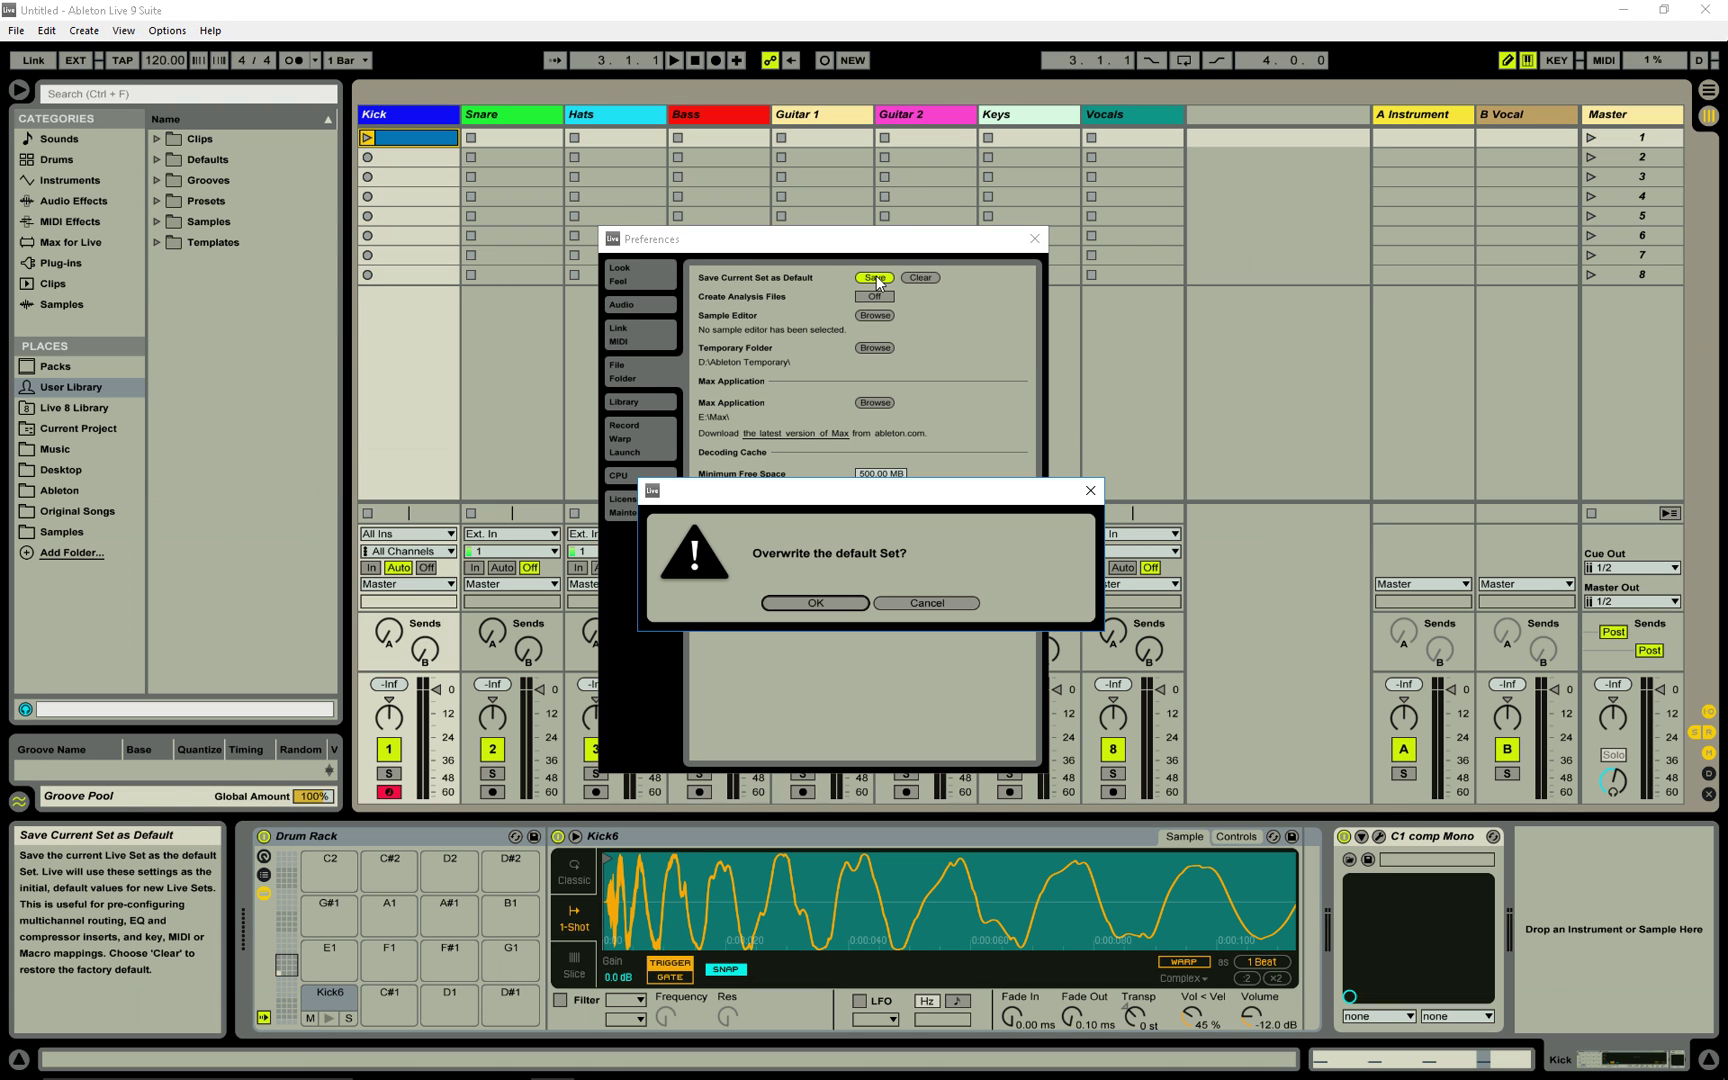
pyautogui.click(840, 603)
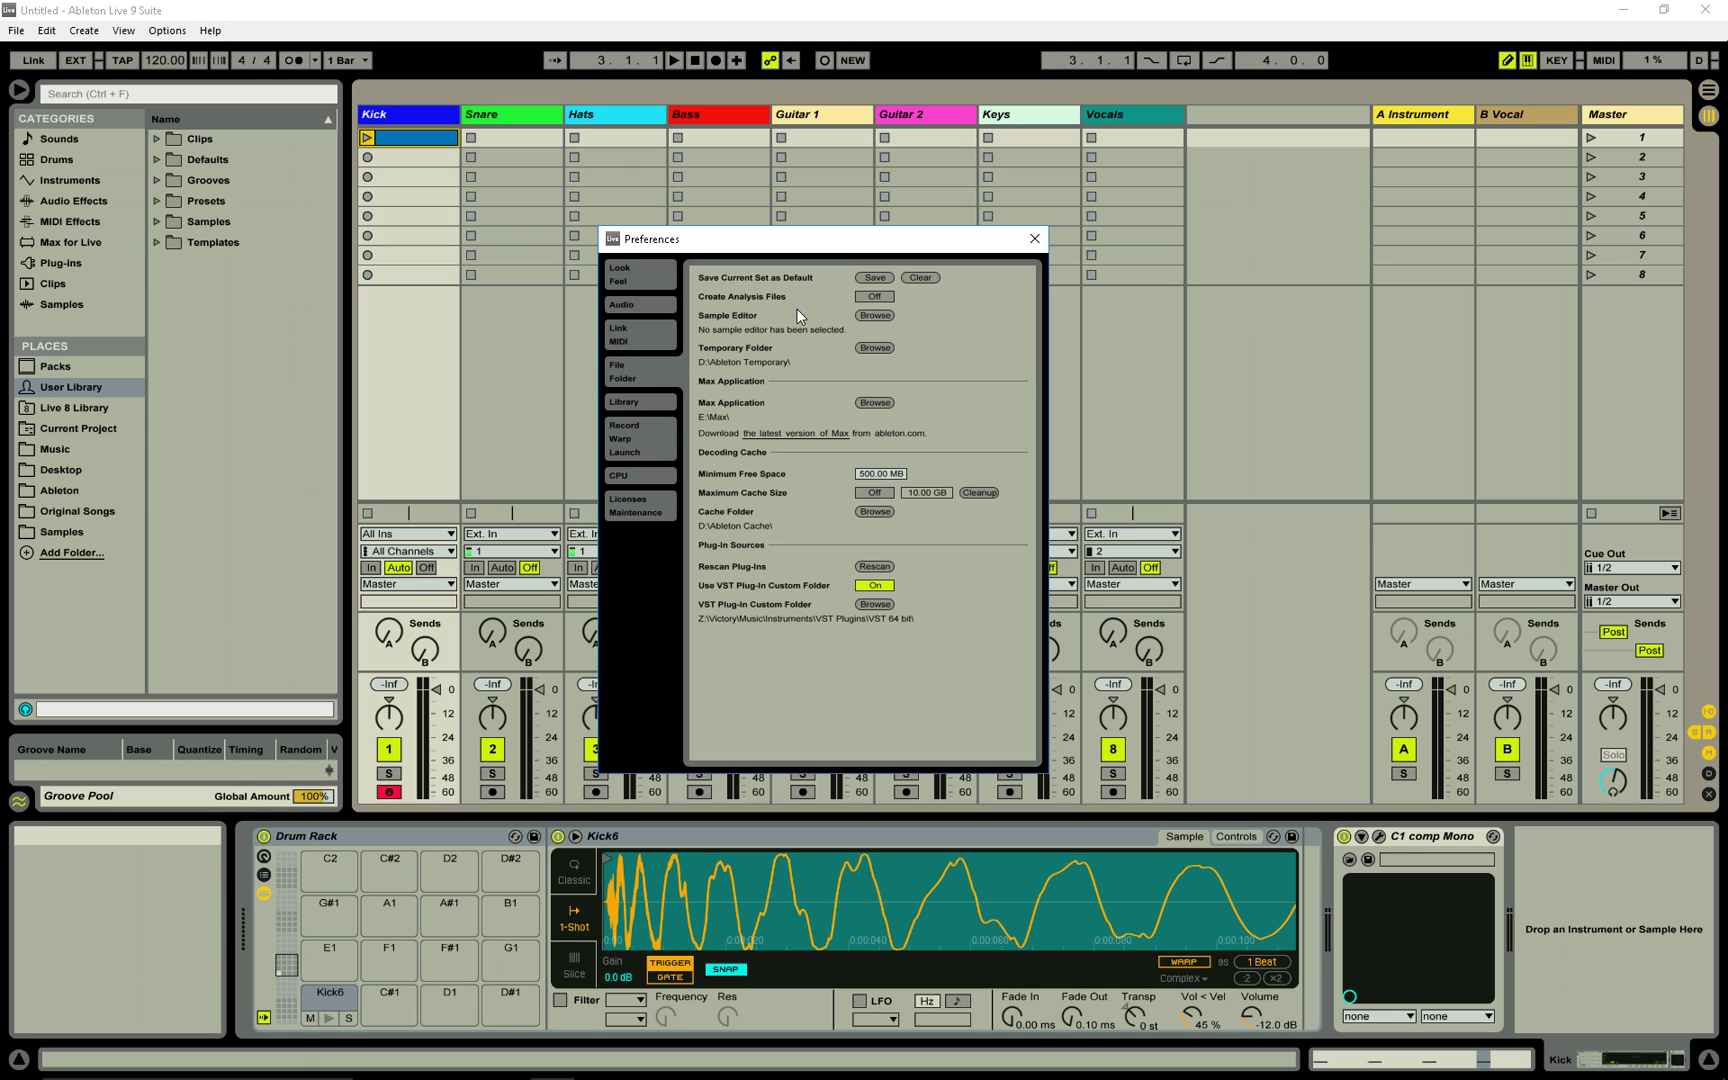
pyautogui.click(1035, 241)
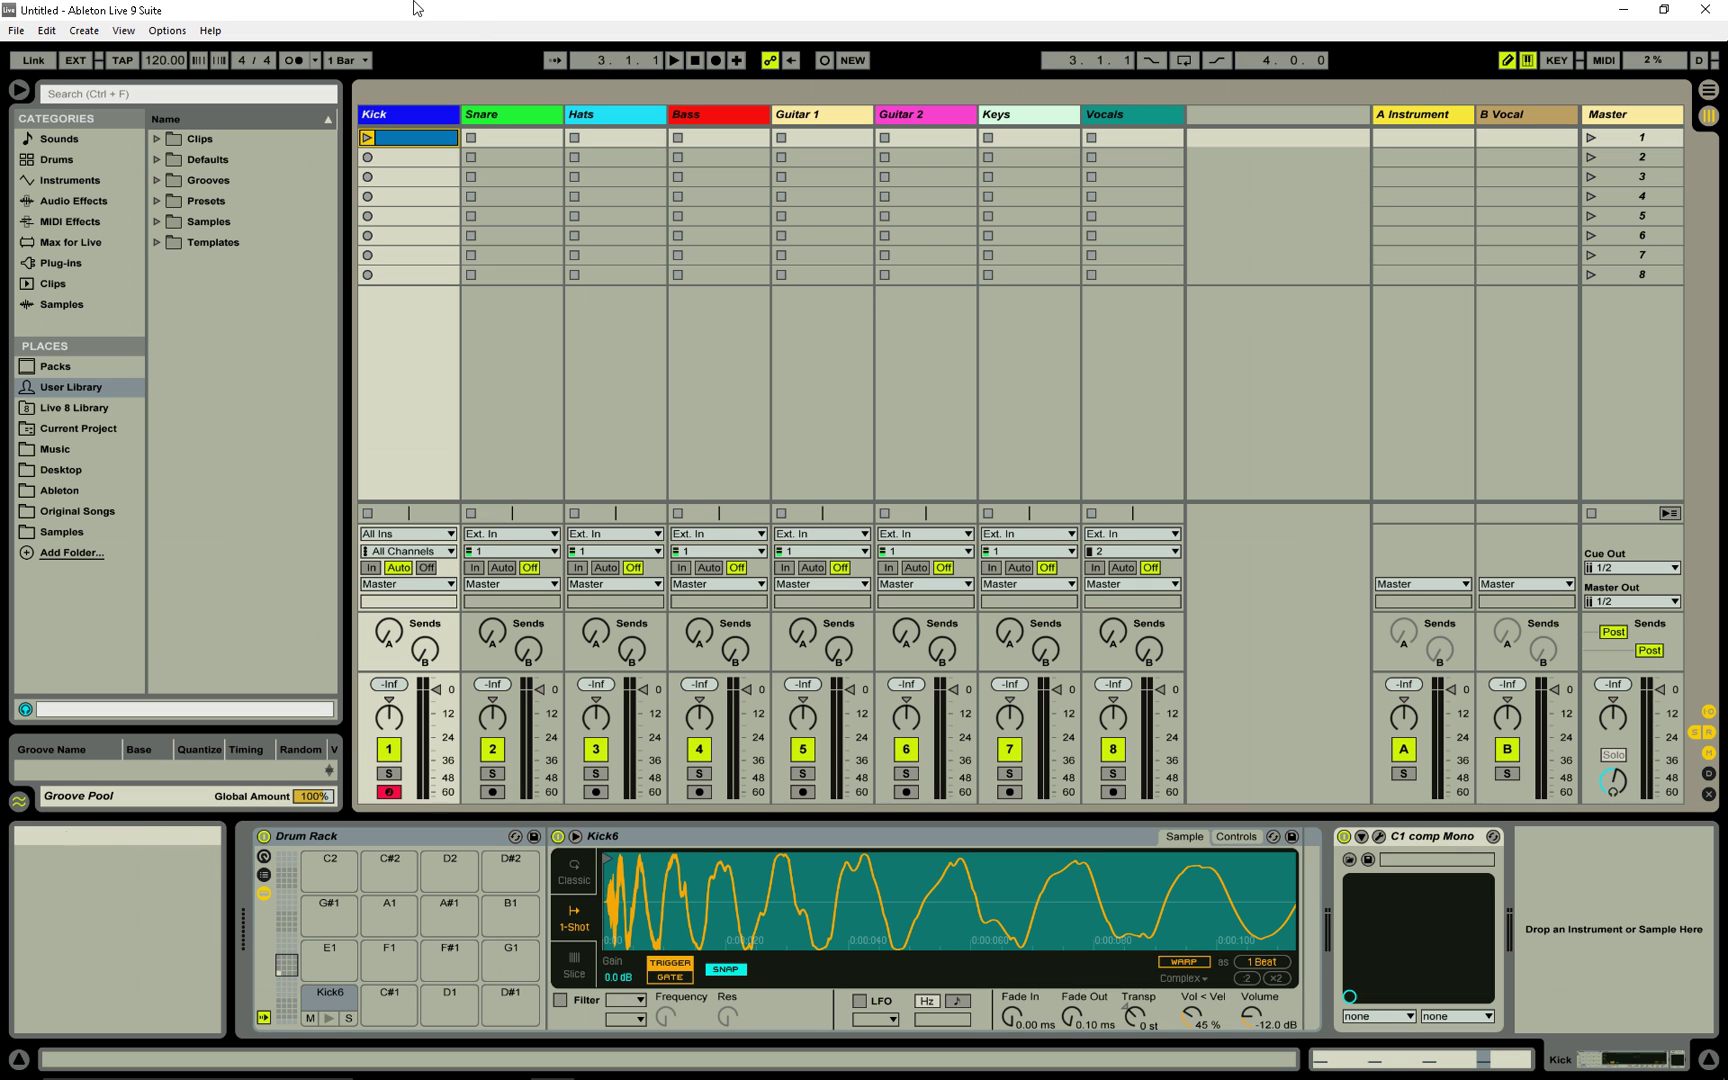
pyautogui.click(14, 31)
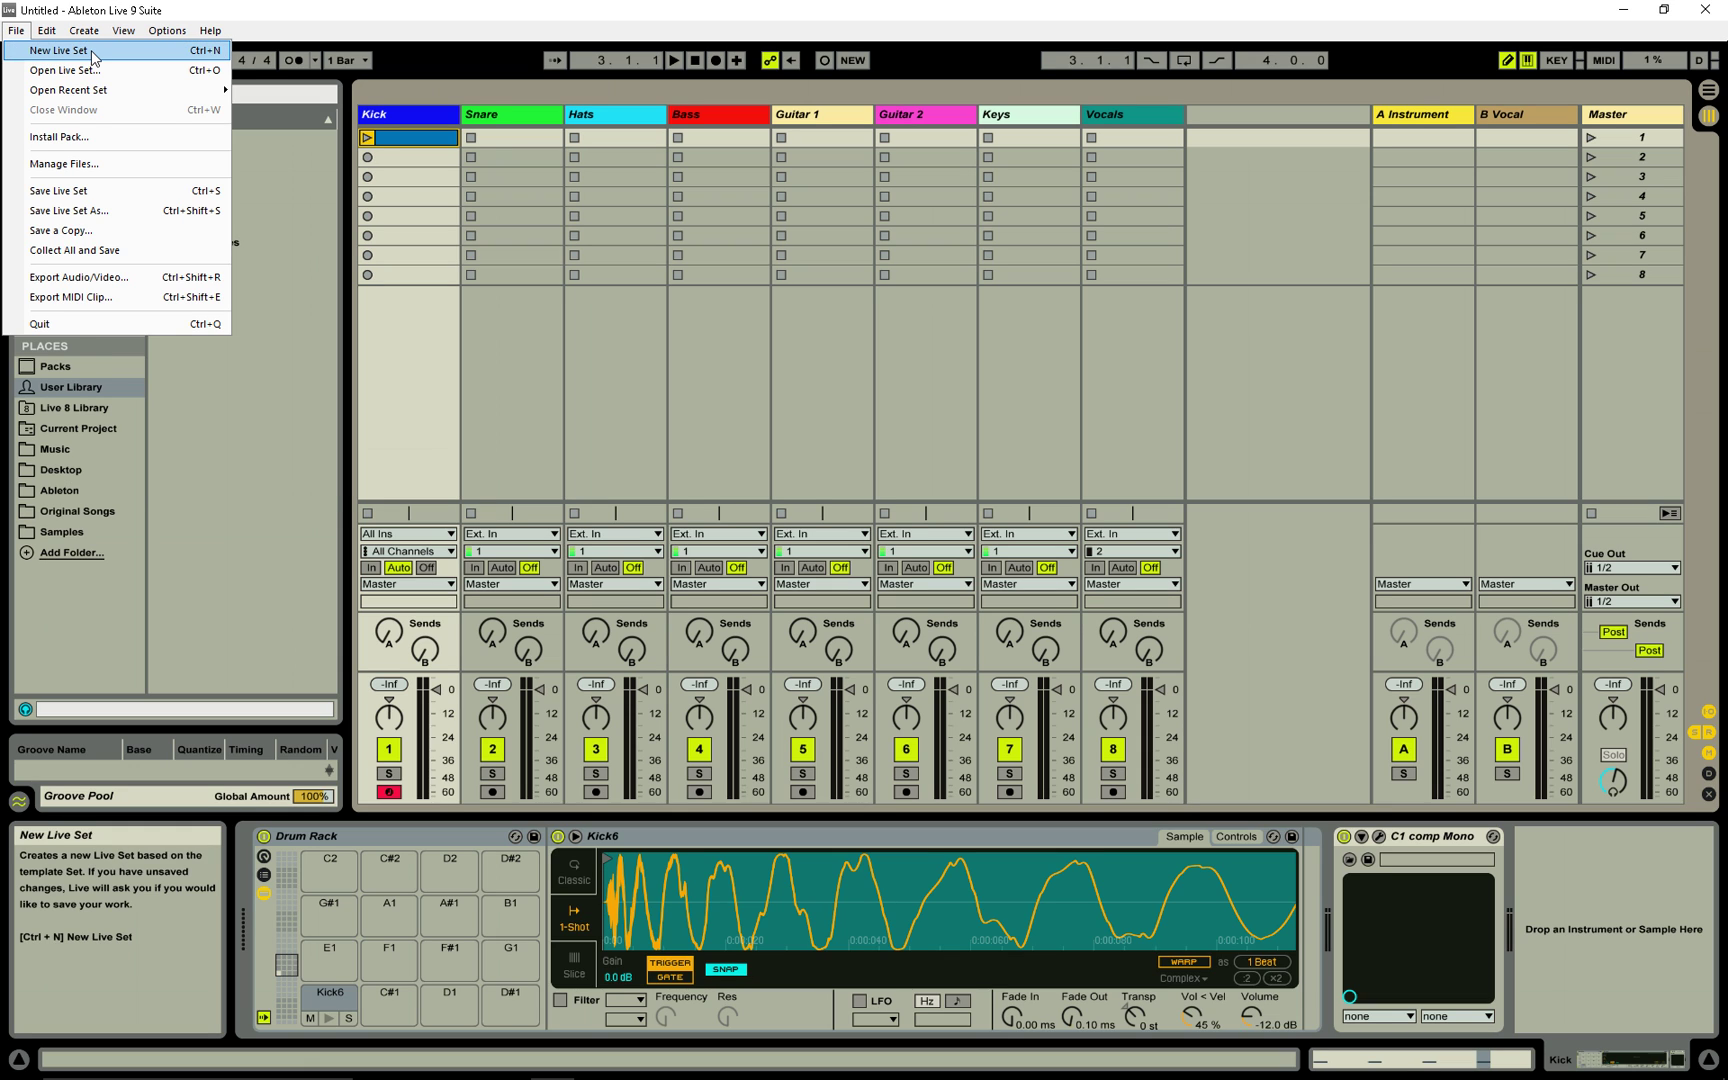
pyautogui.click(298, 10)
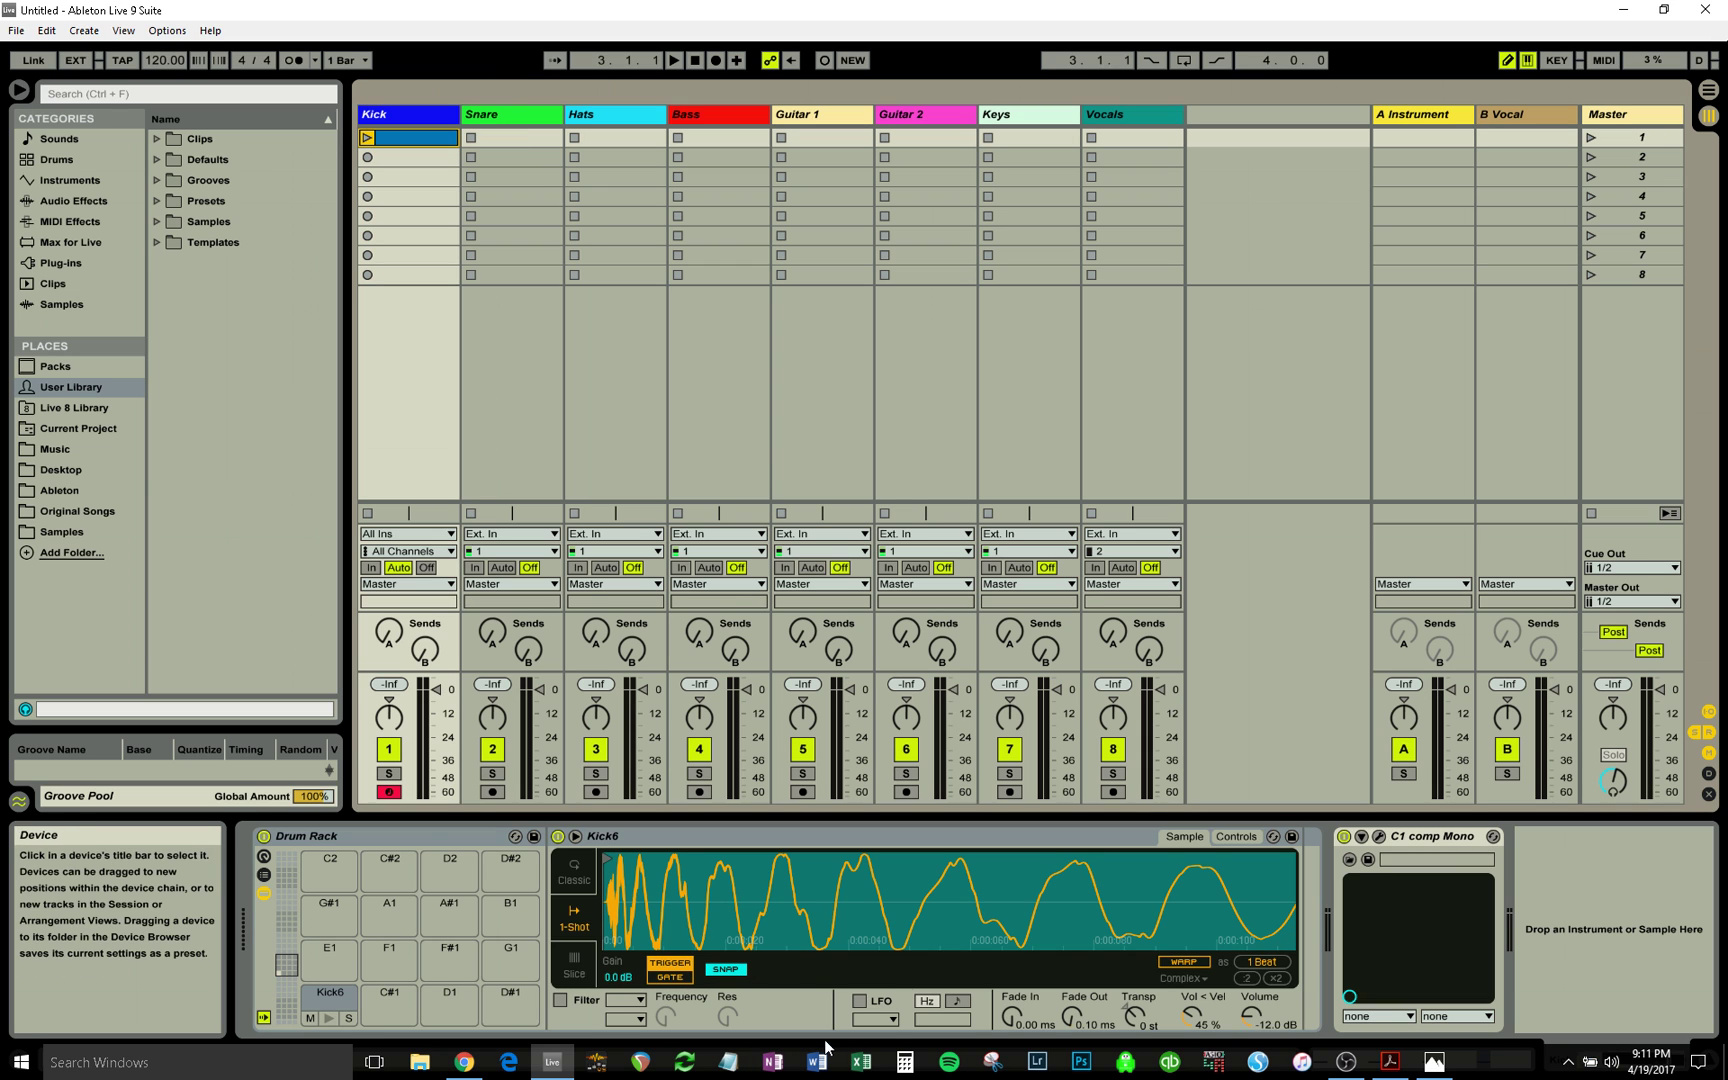
pyautogui.click(1430, 1066)
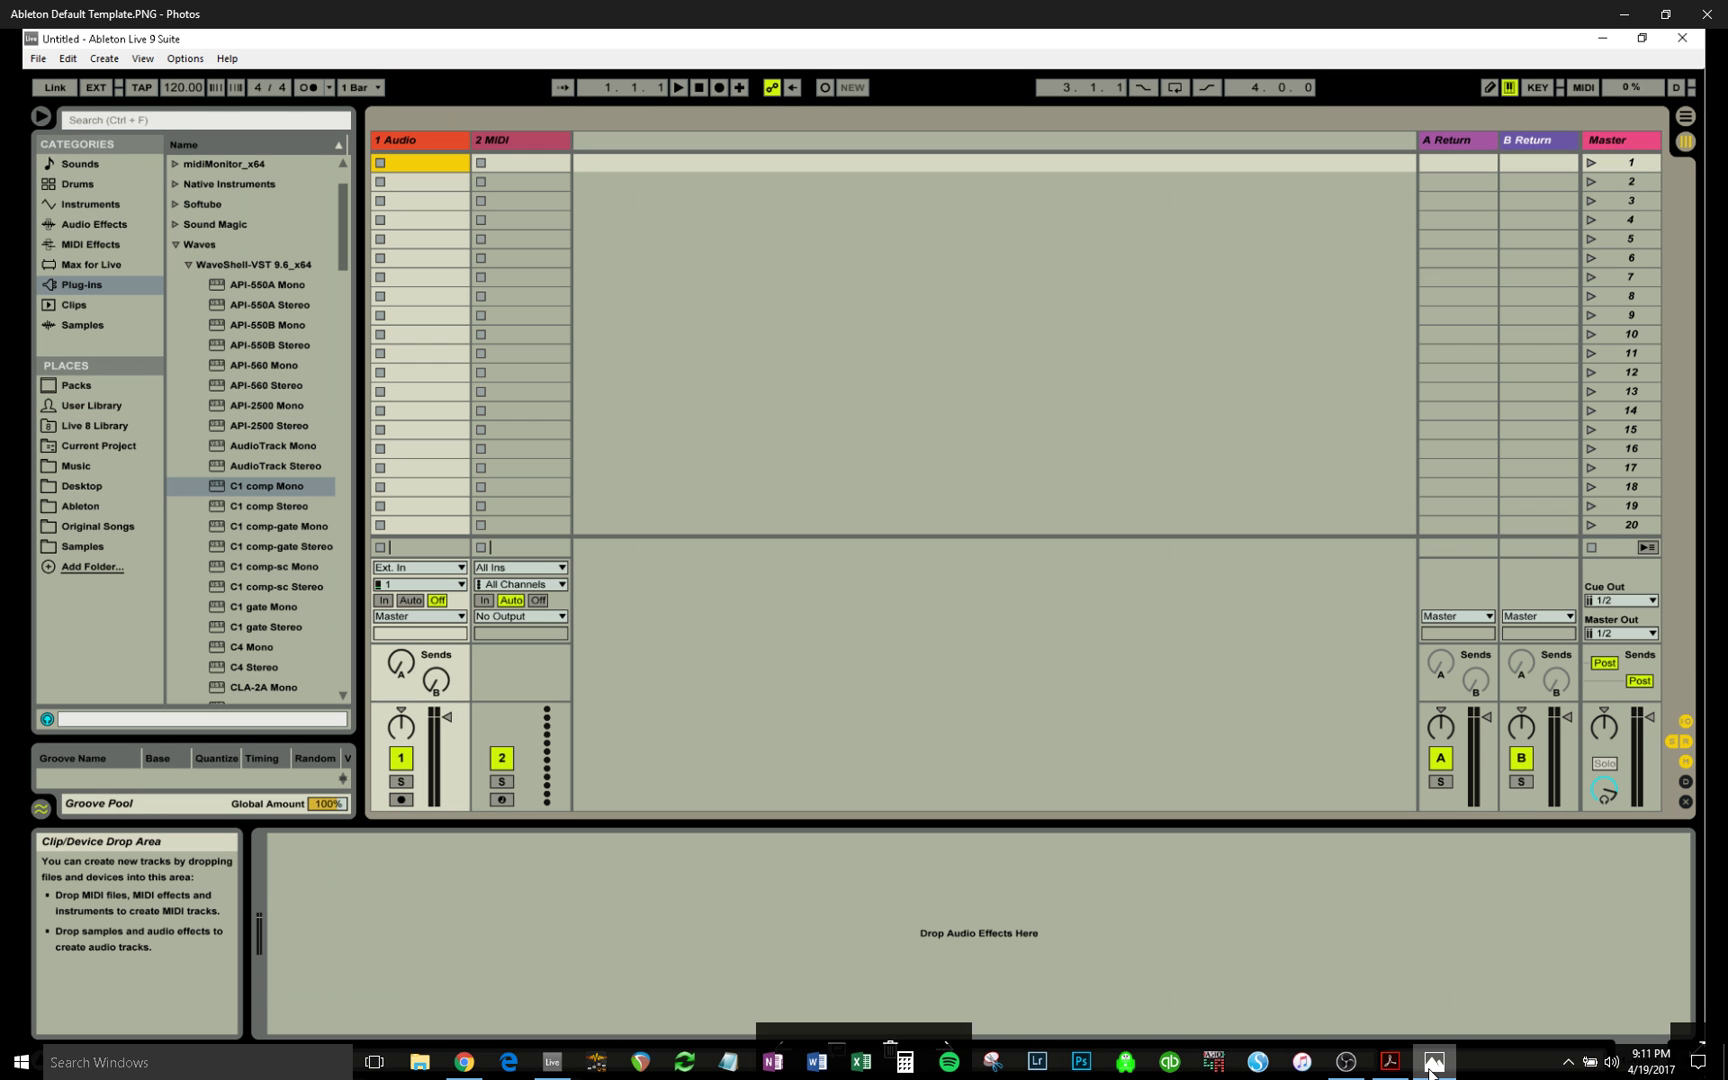
pyautogui.click(1430, 1066)
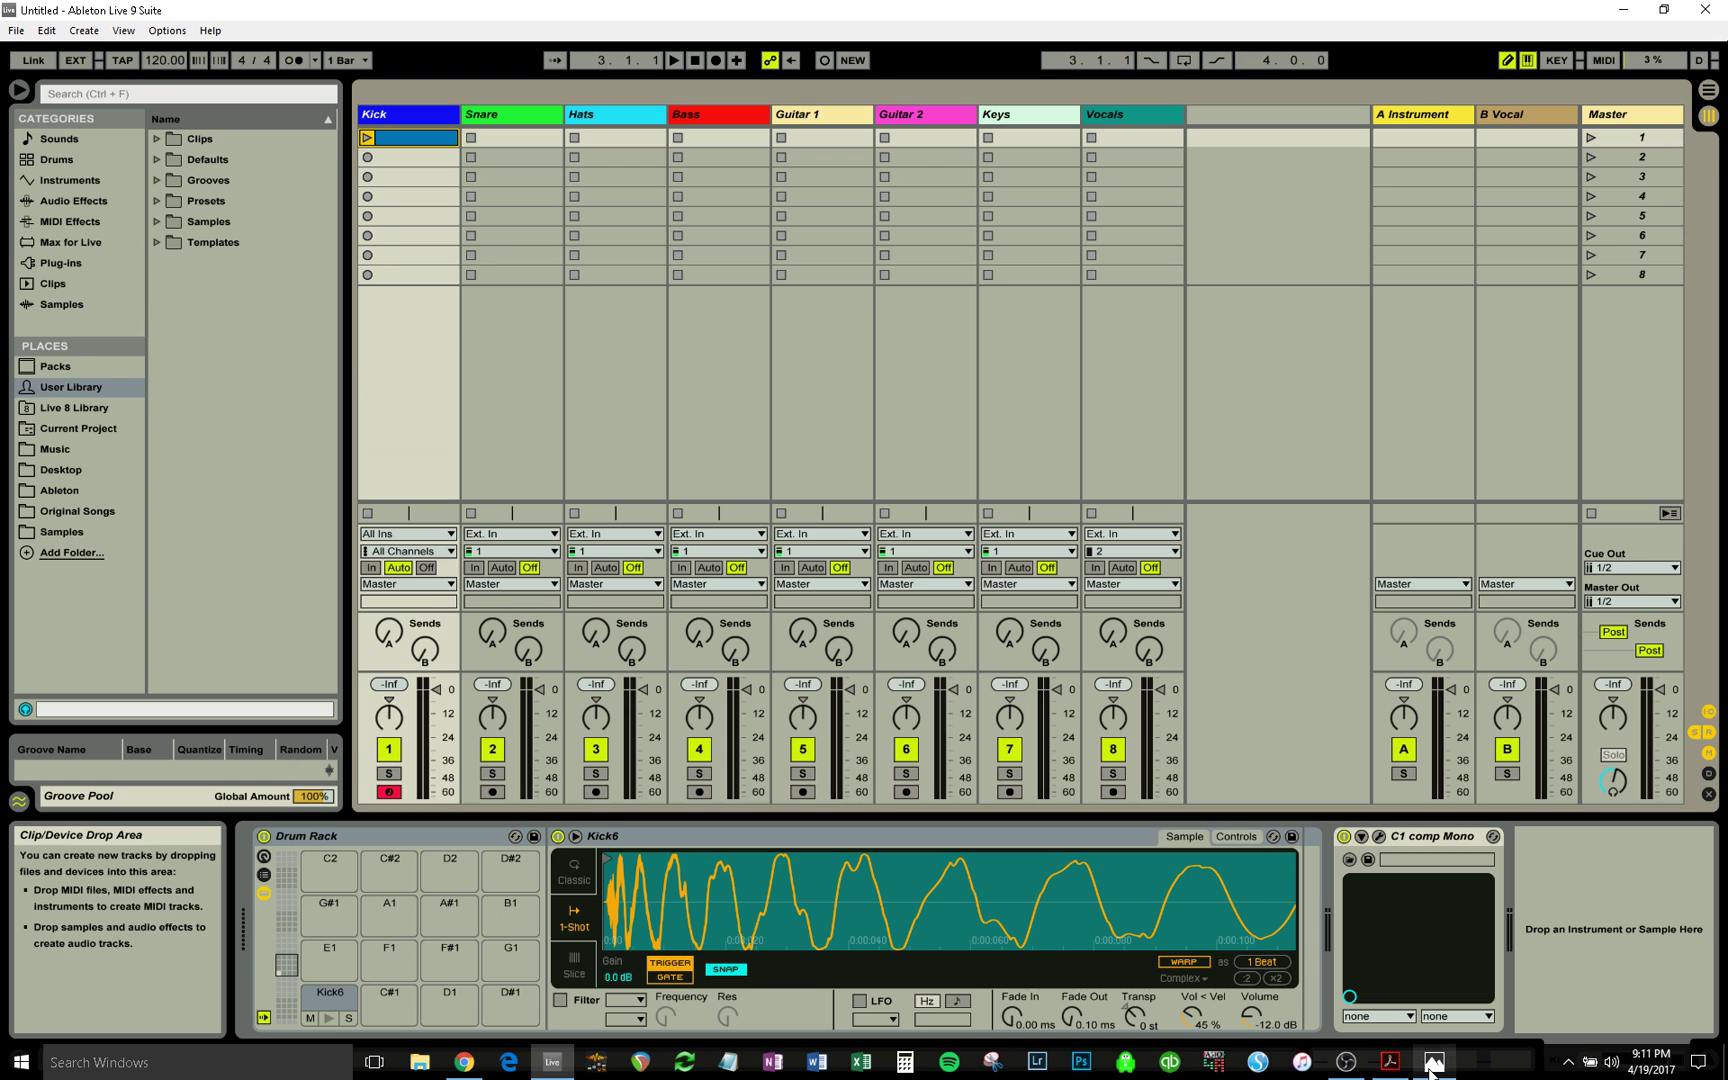
pyautogui.click(1430, 1066)
pyautogui.click(1430, 1066)
pyautogui.click(1430, 1066)
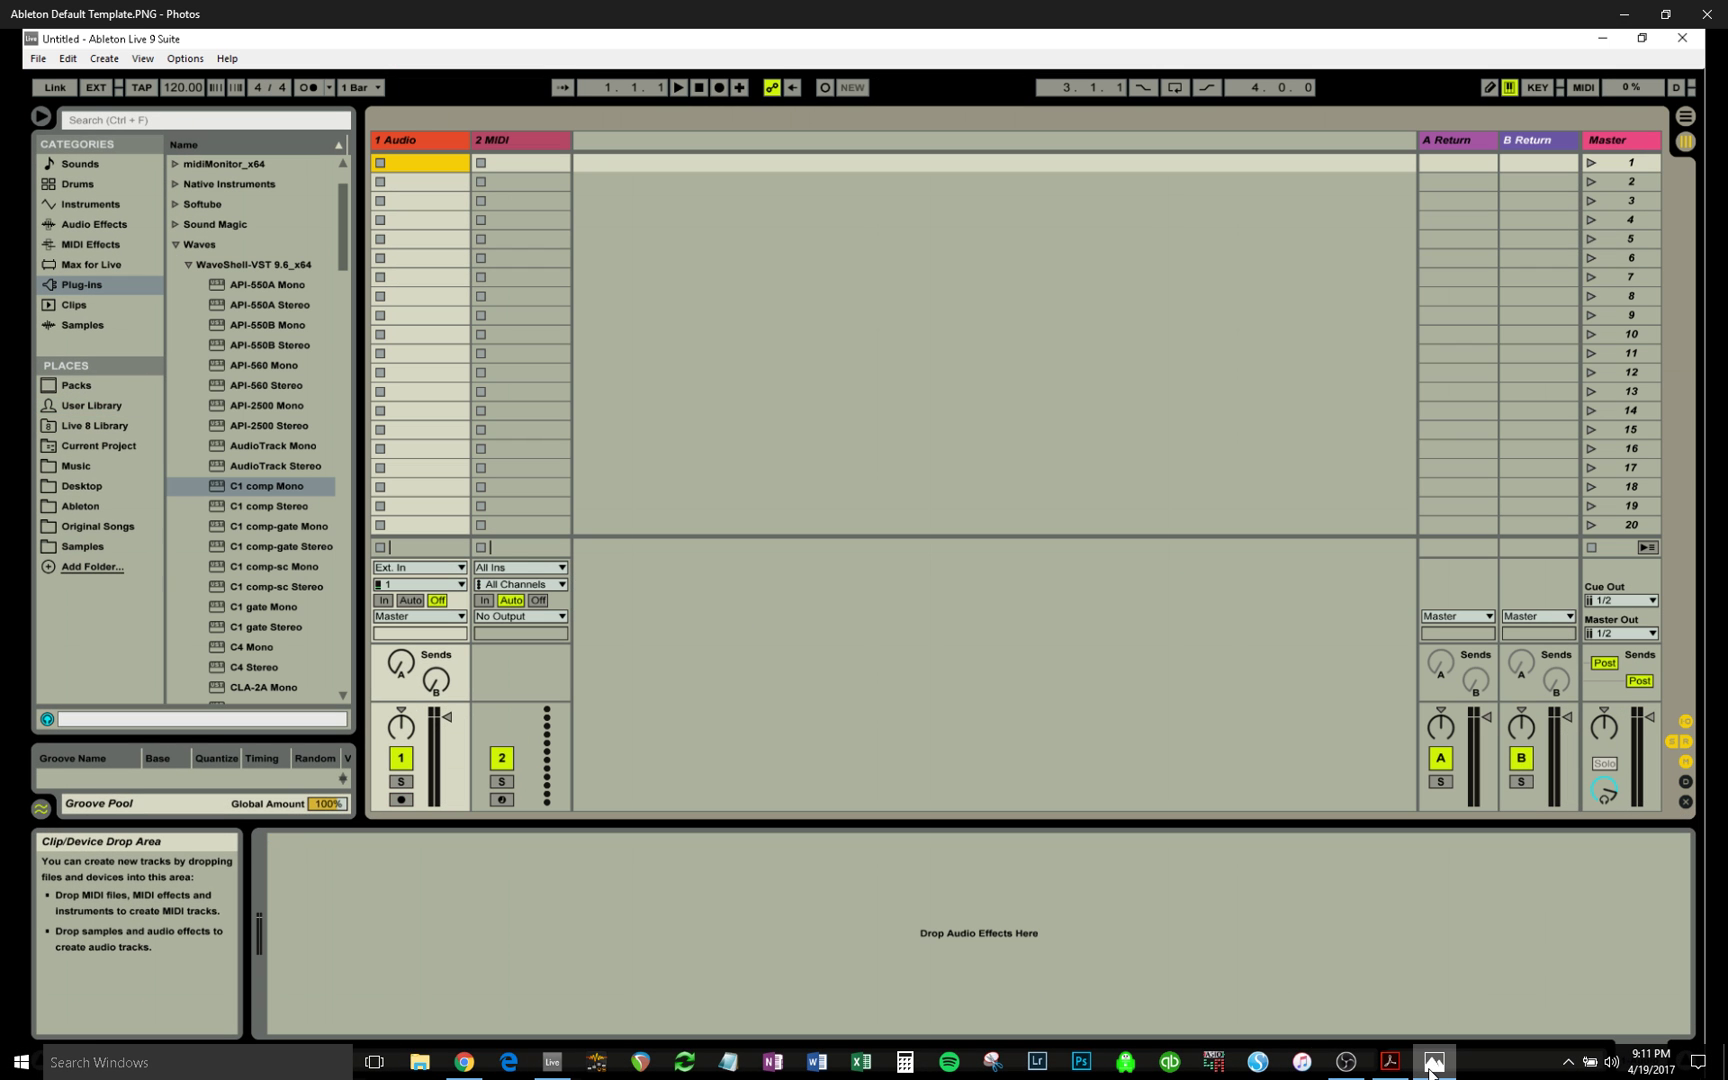
pyautogui.click(1430, 1066)
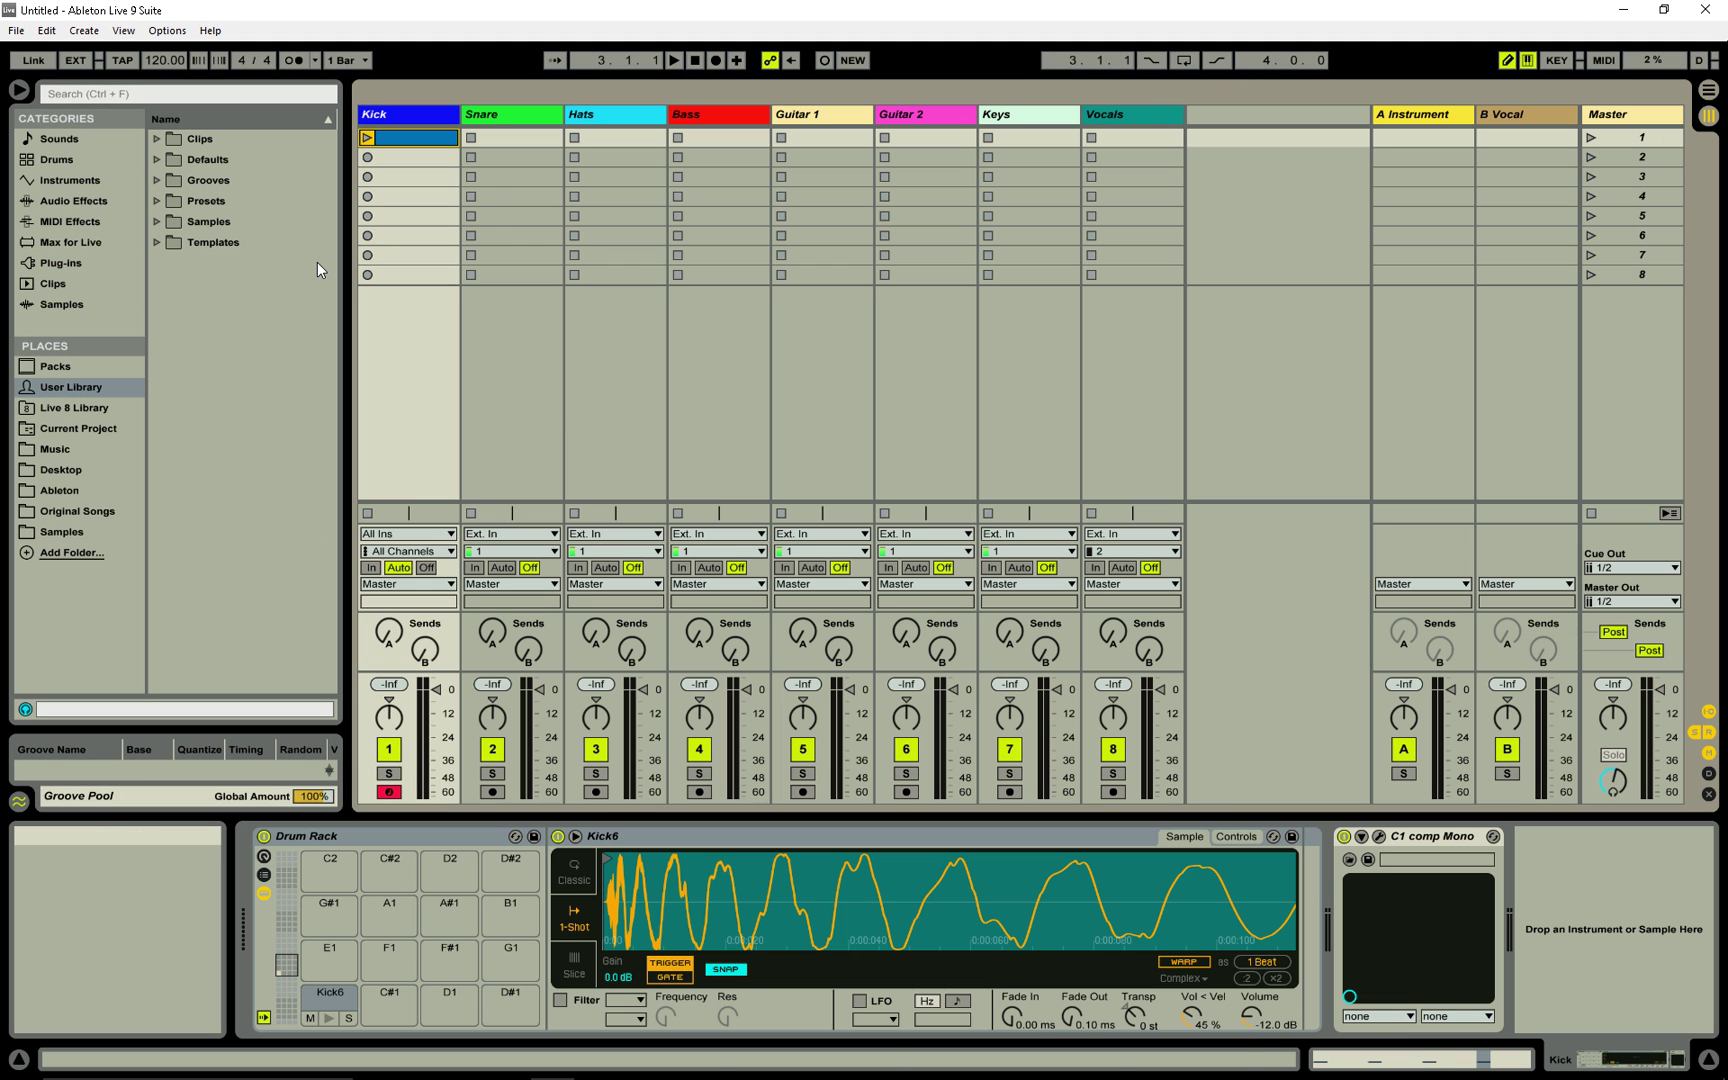
pyautogui.click(1663, 9)
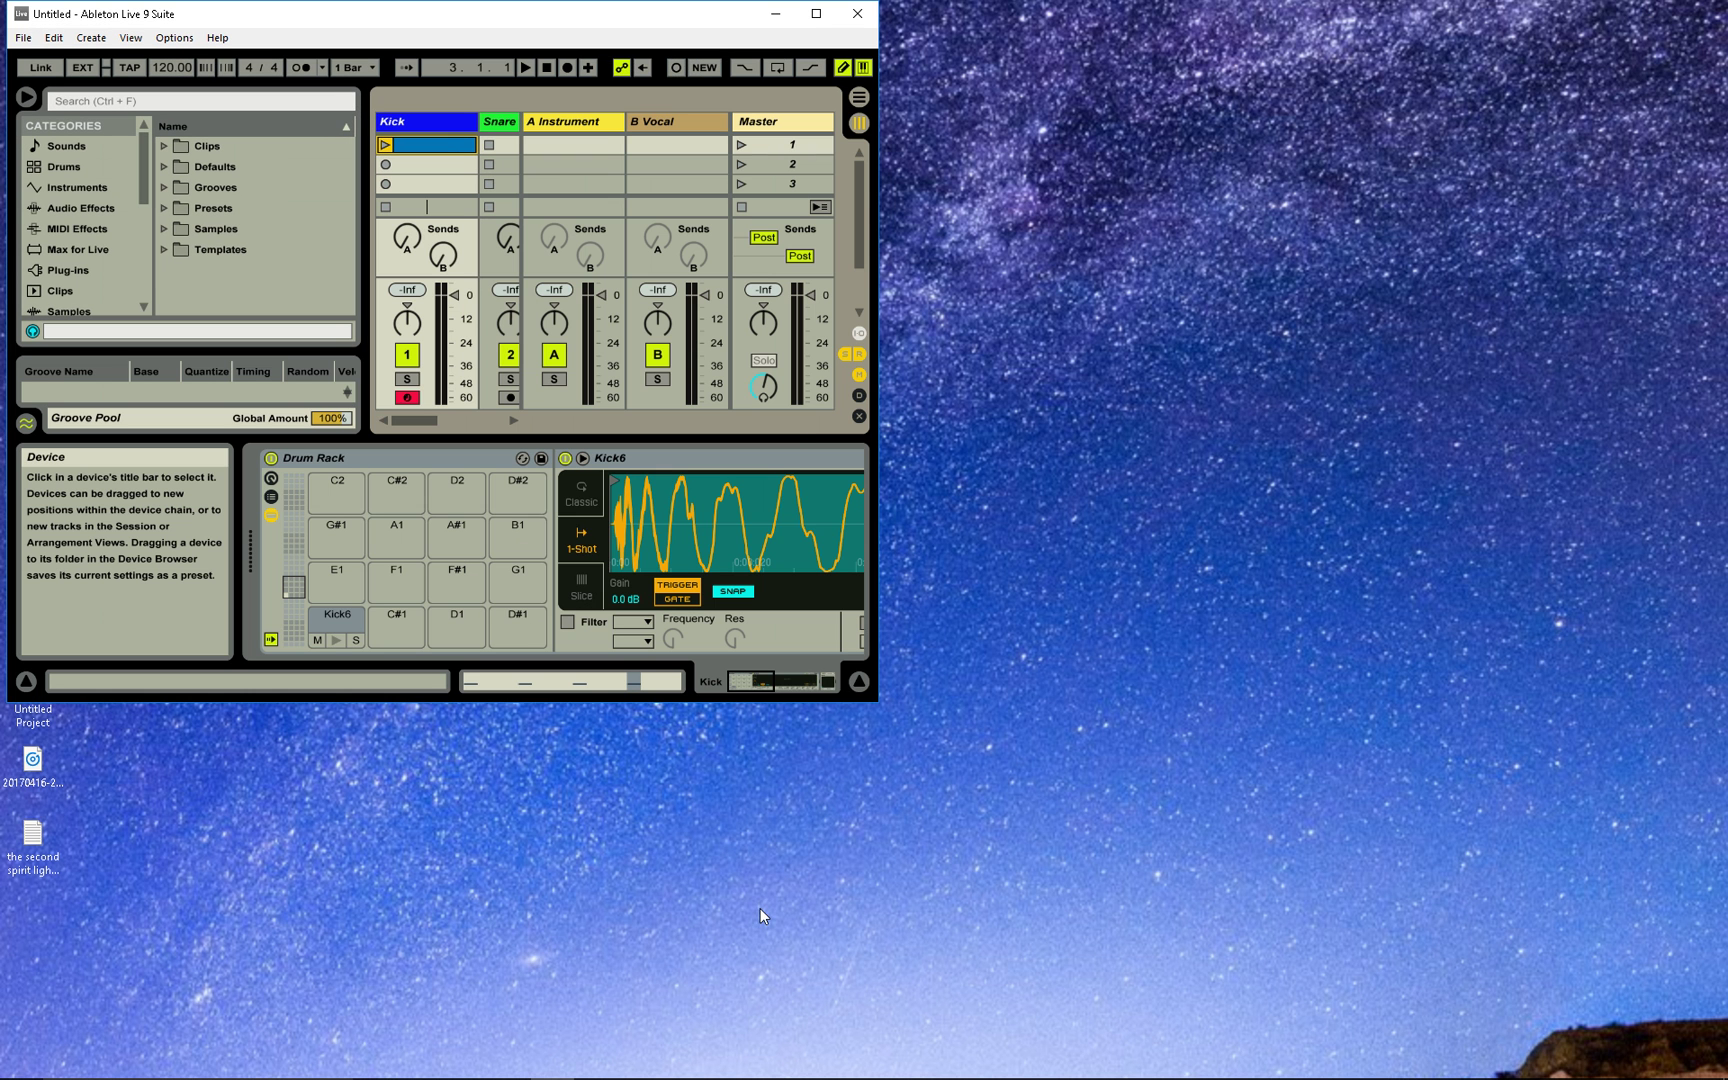
pyautogui.moveTo(538, 1057)
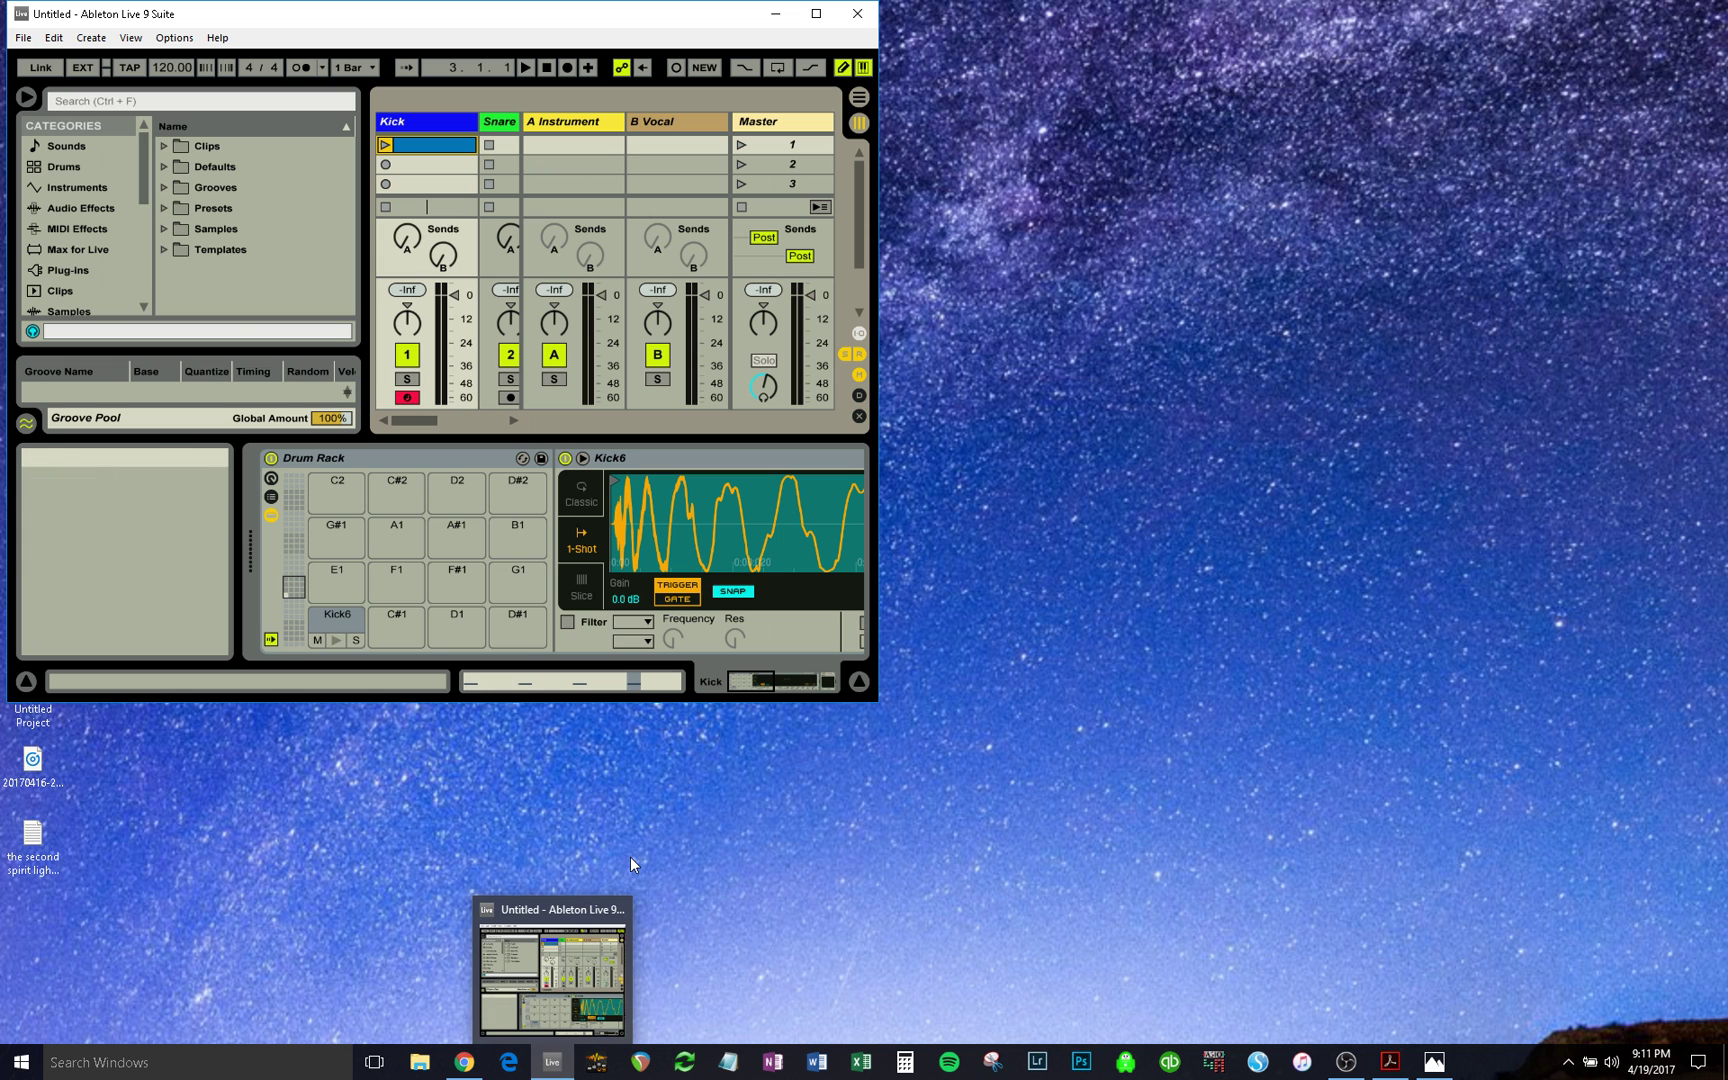
pyautogui.click(817, 16)
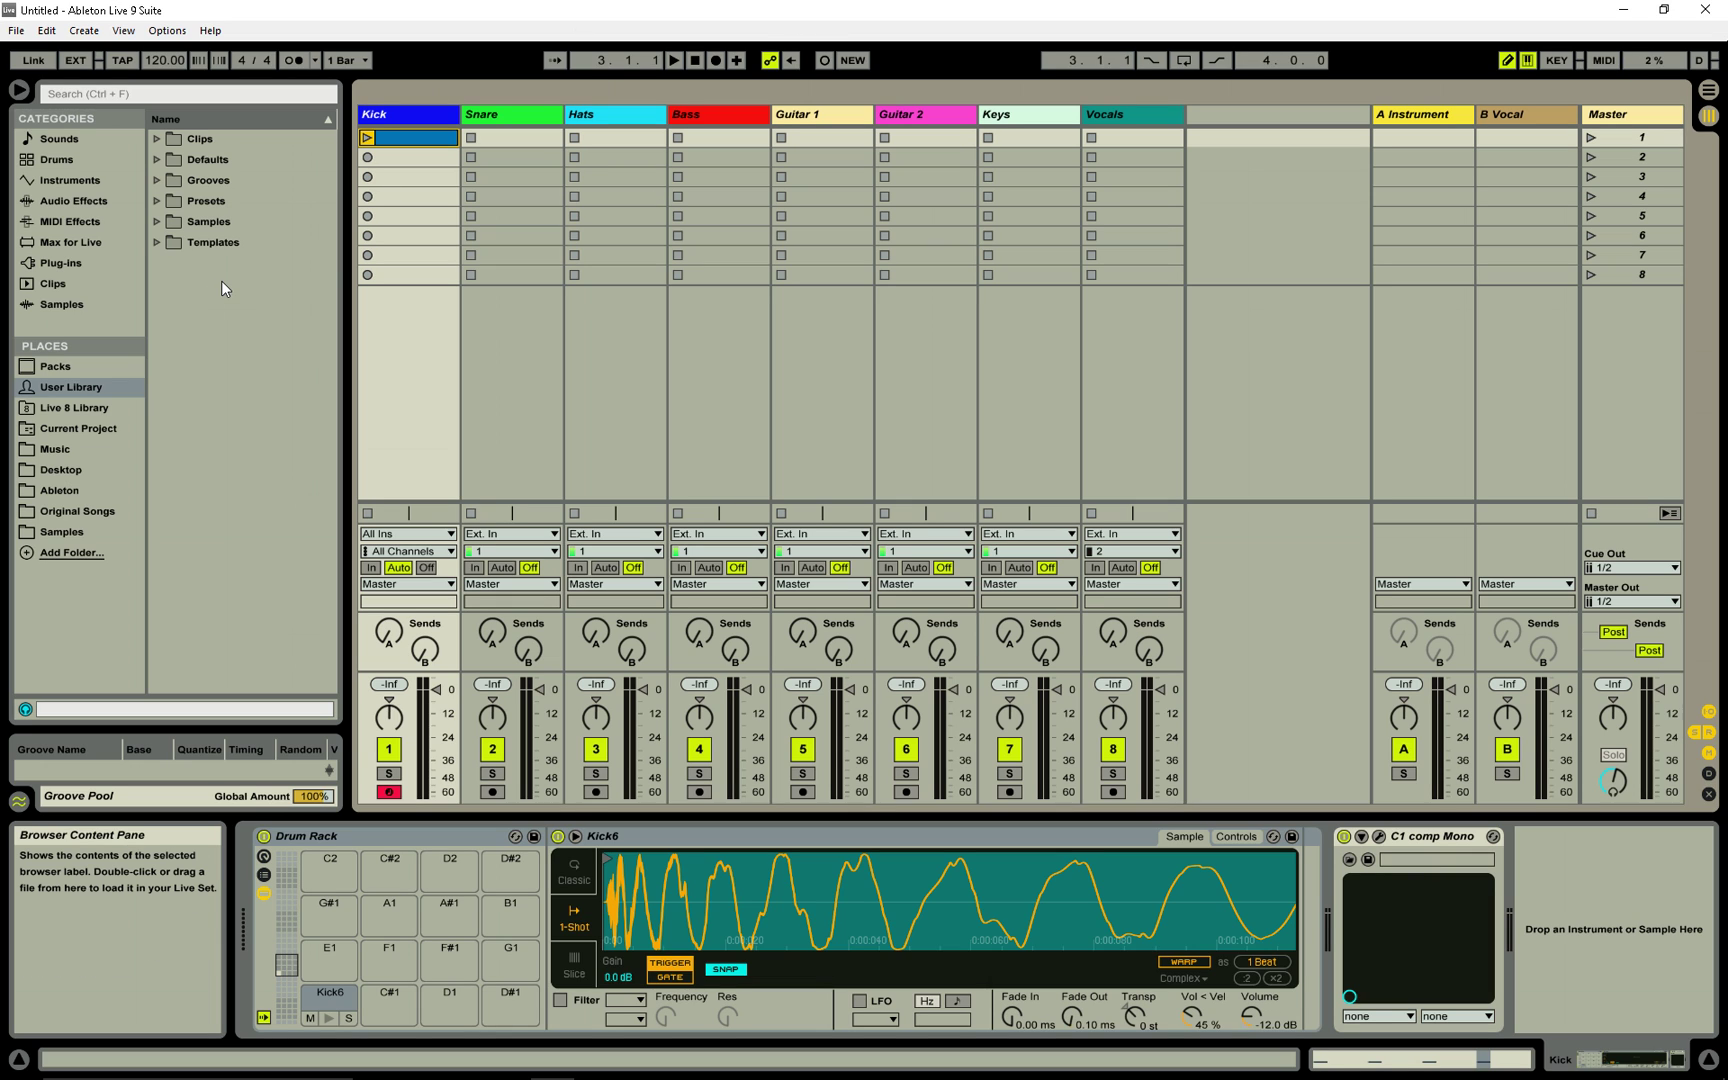
# Select and expand the Templates folder under User Library in the browser
pyautogui.click(158, 243)
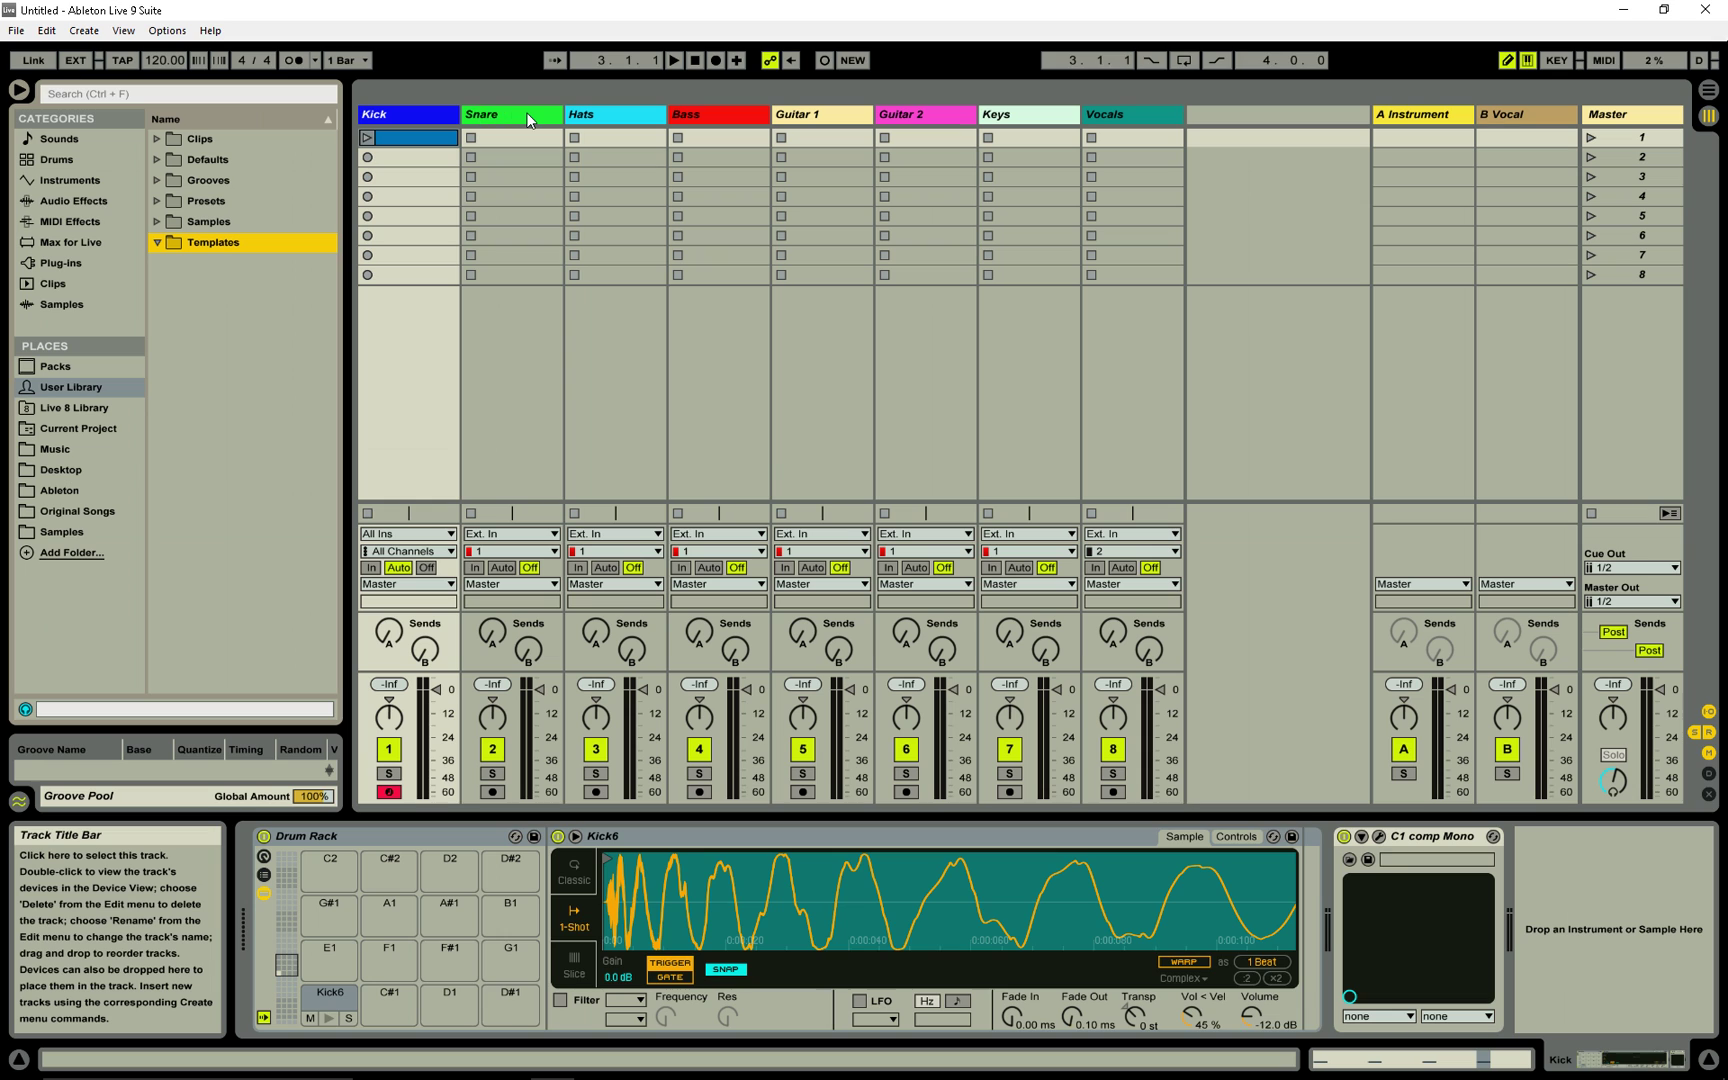
pyautogui.click(1133, 113)
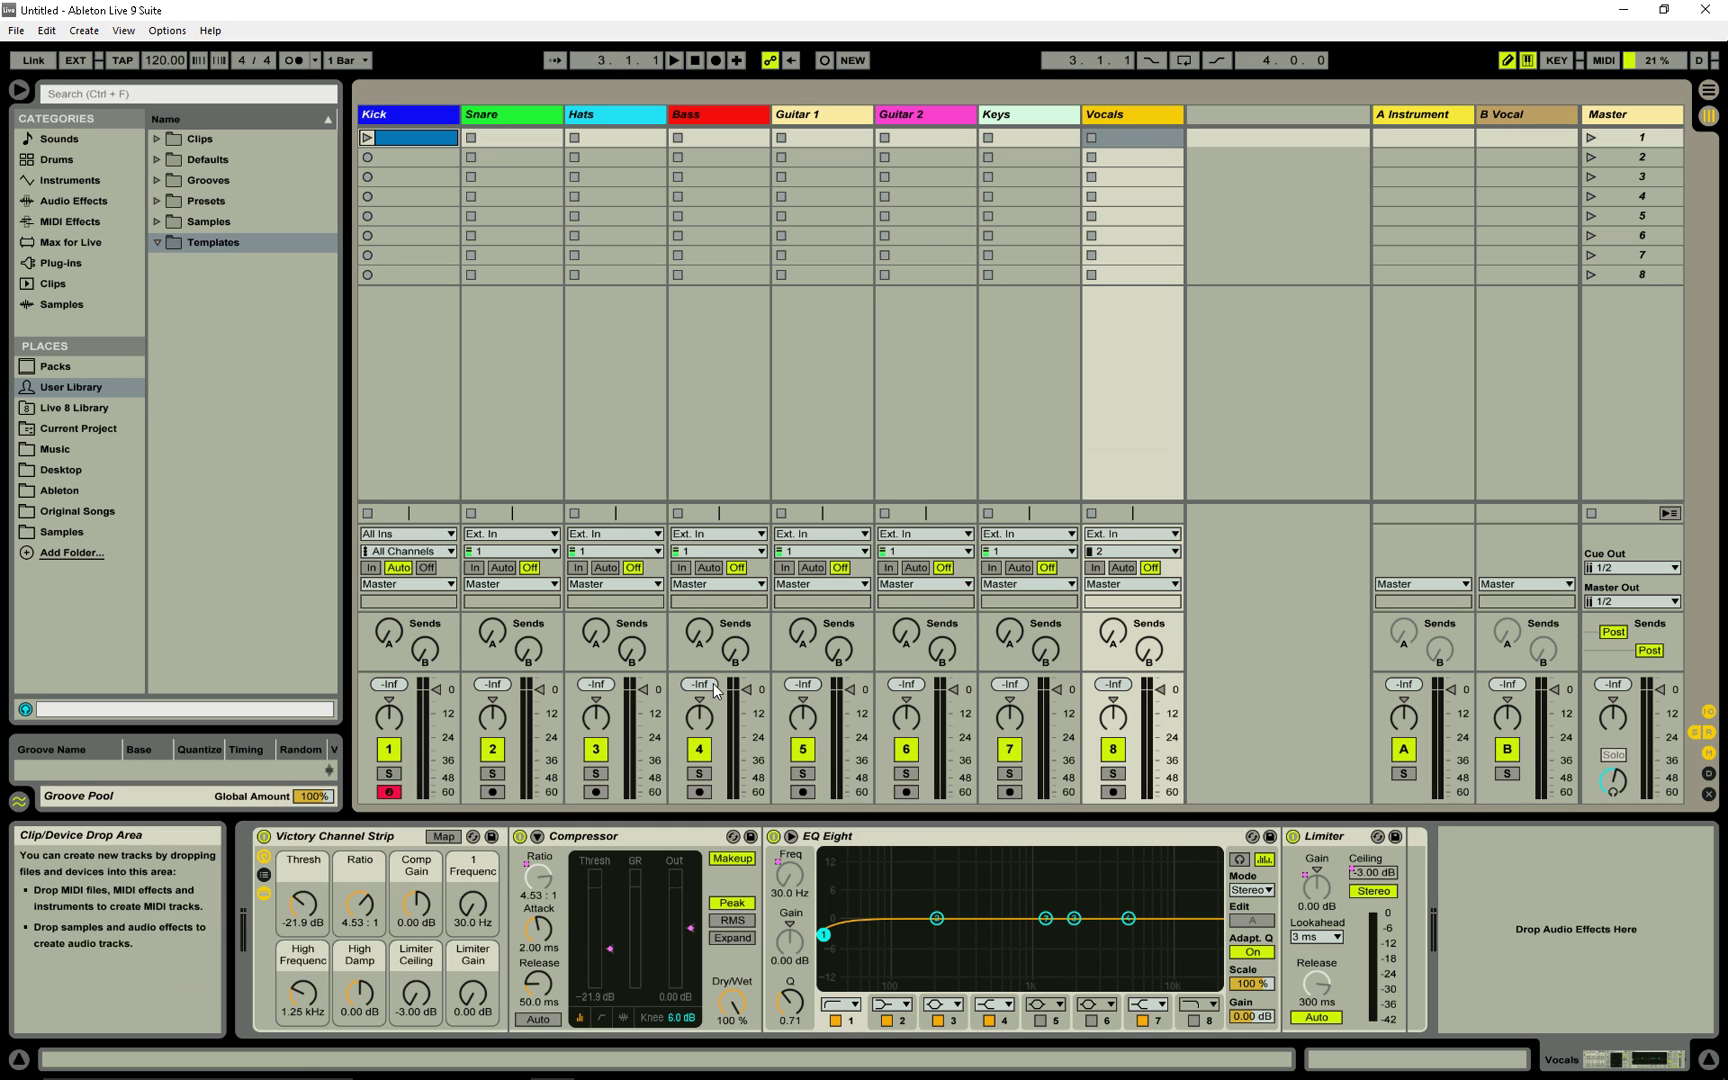
pyautogui.click(366, 836)
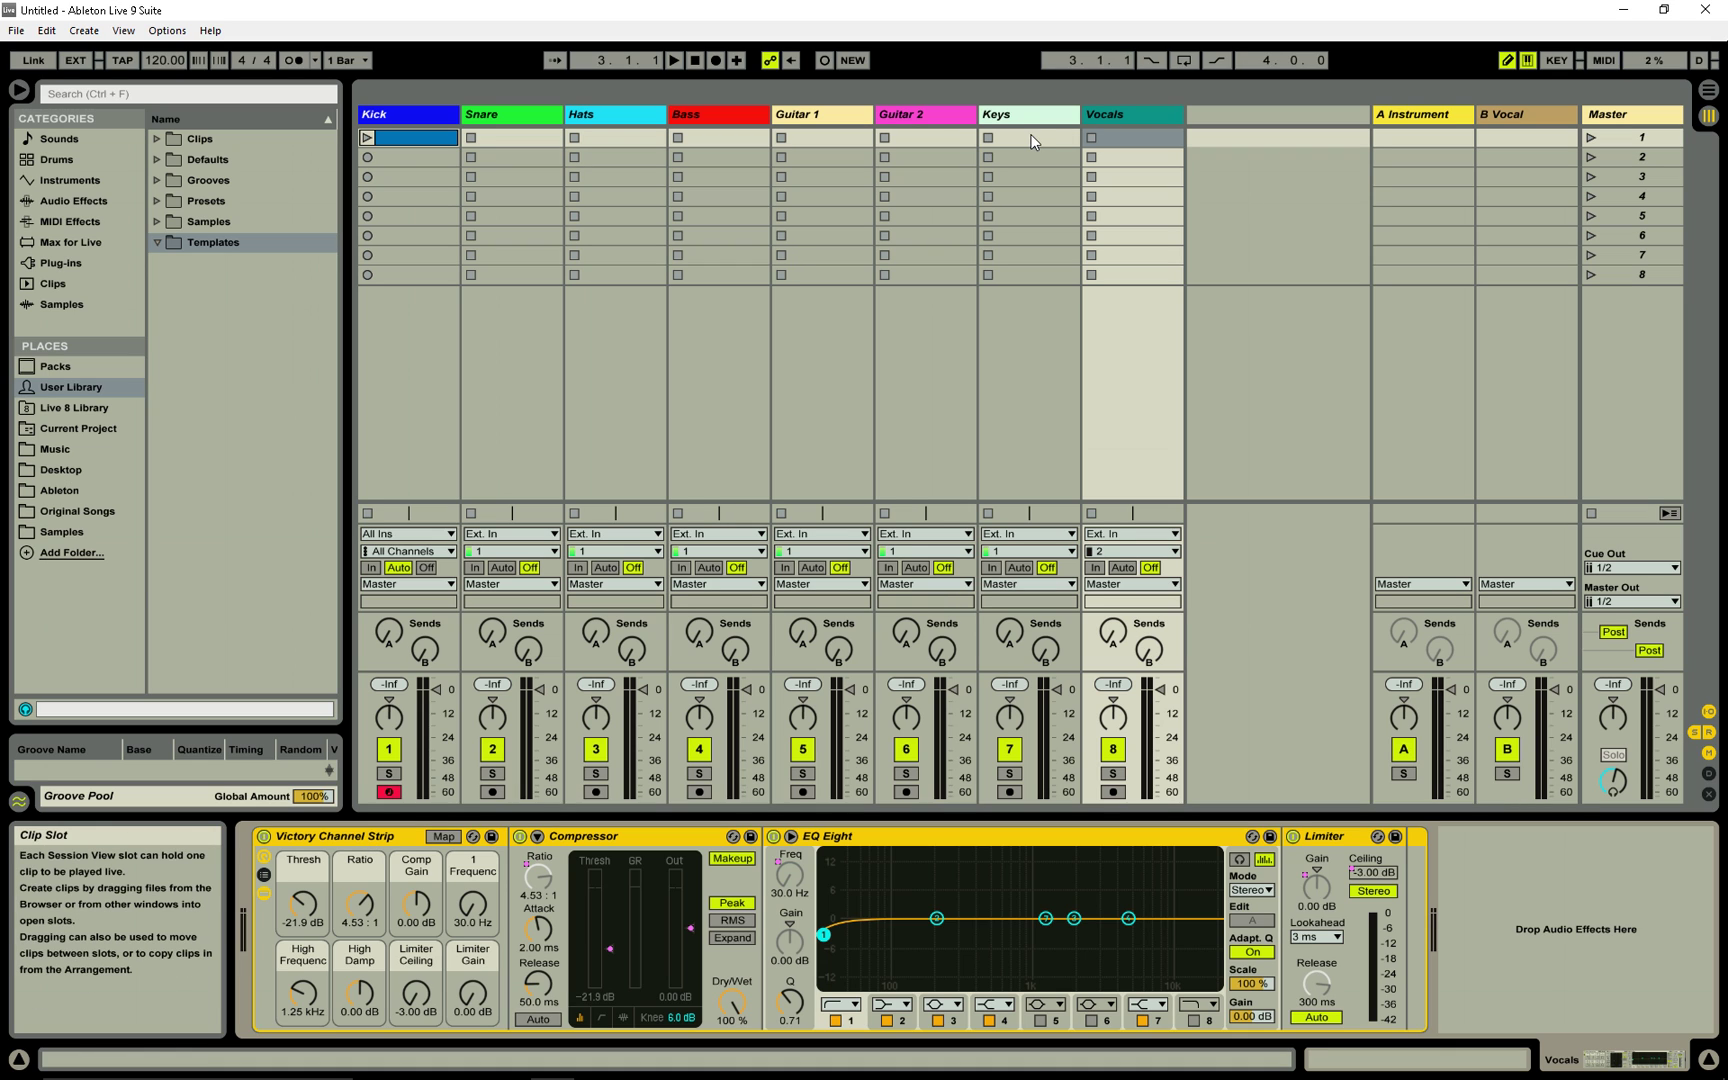
pyautogui.click(944, 115)
pyautogui.click(795, 116)
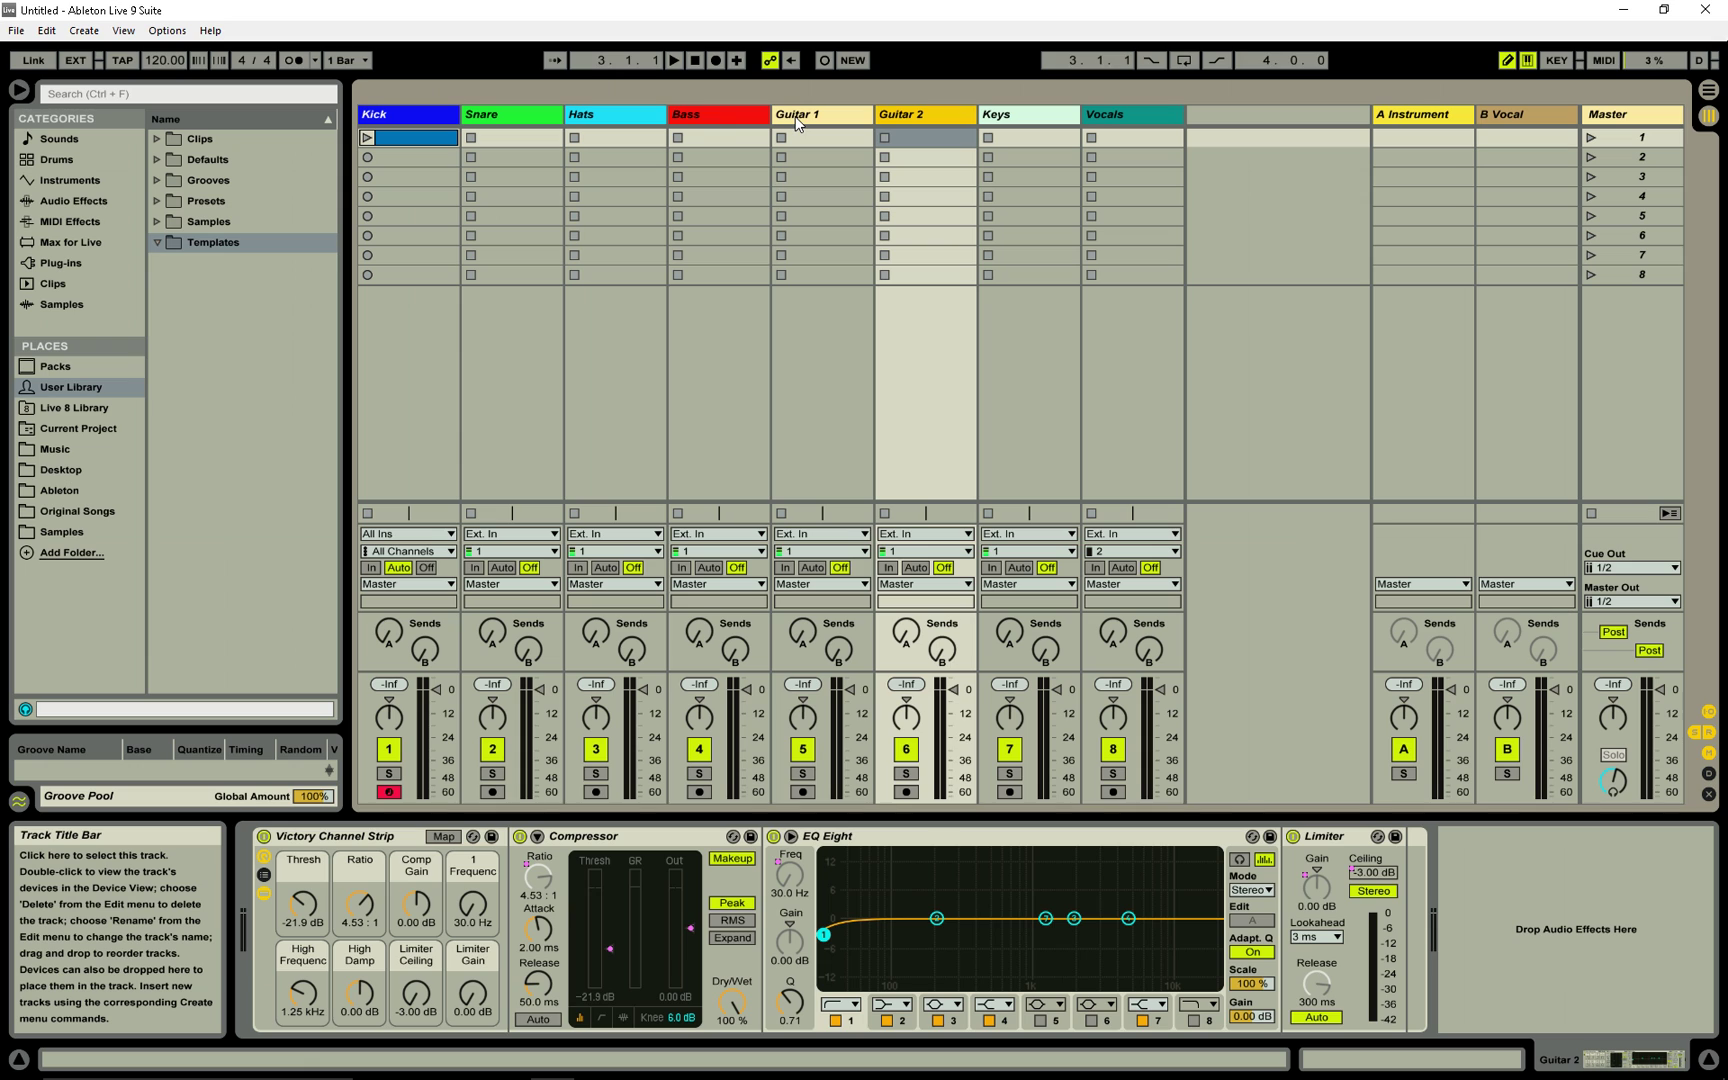
pyautogui.click(711, 114)
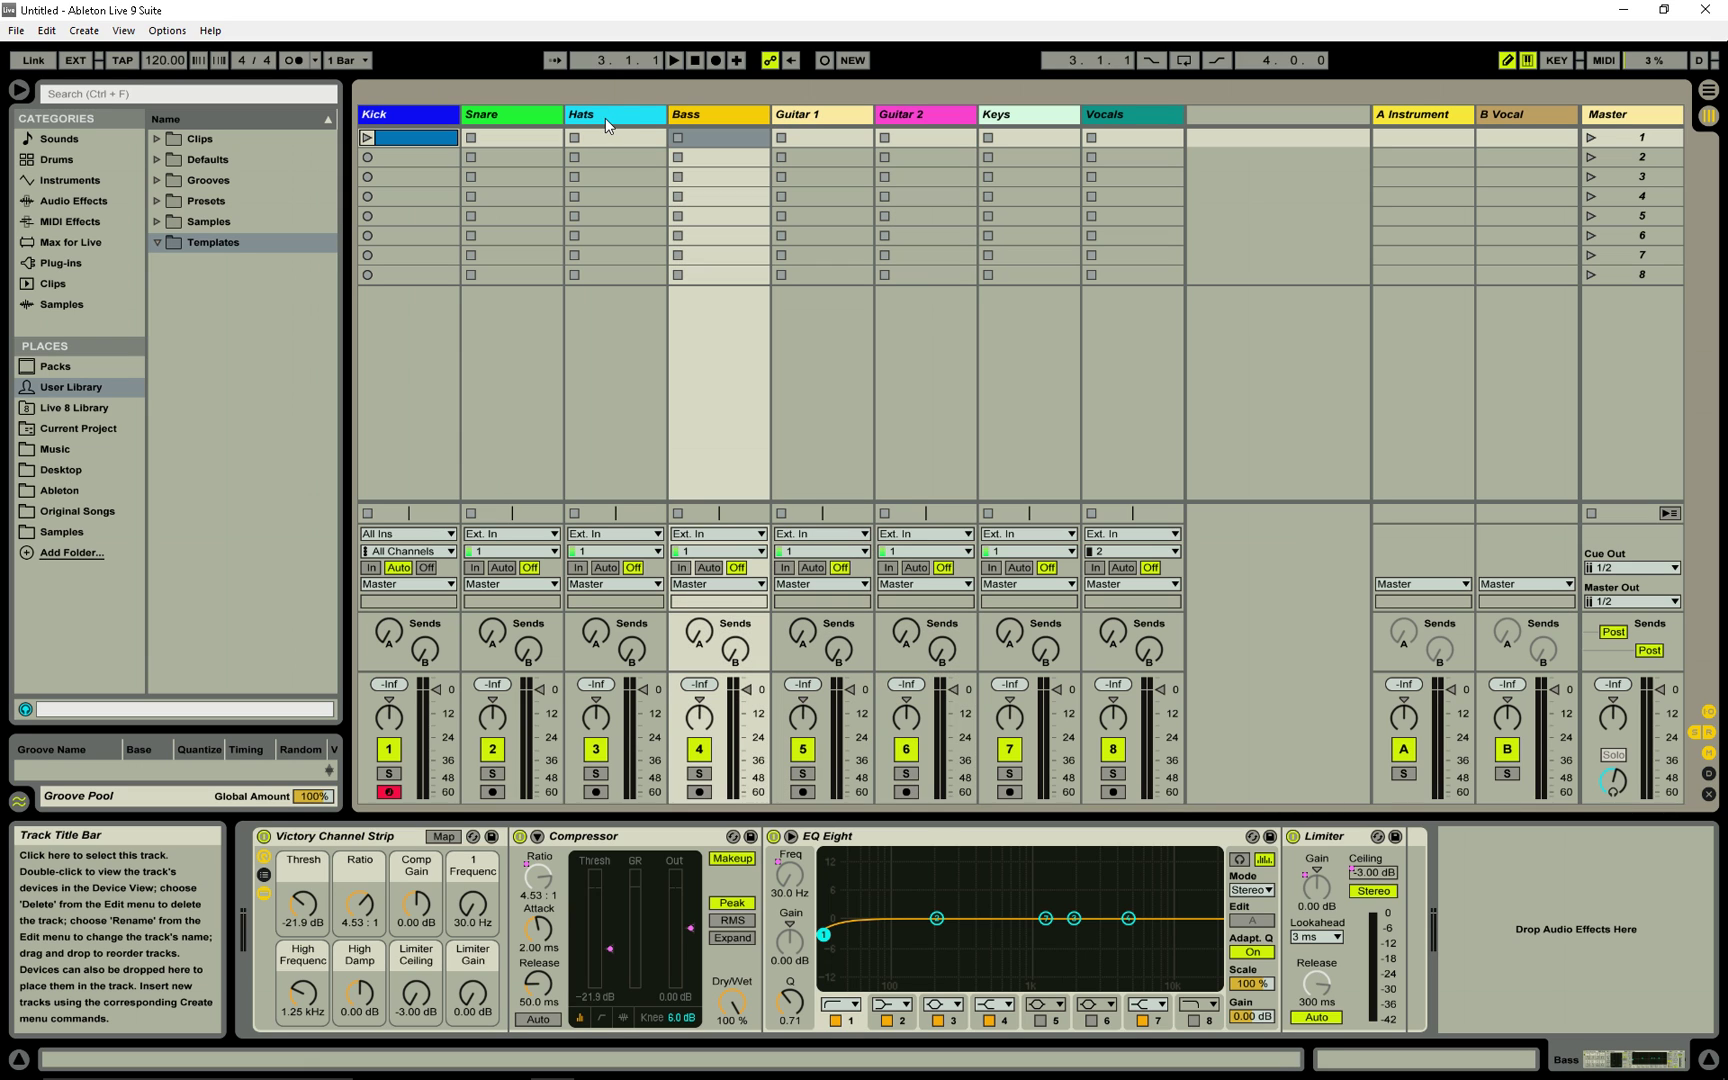
pyautogui.click(605, 120)
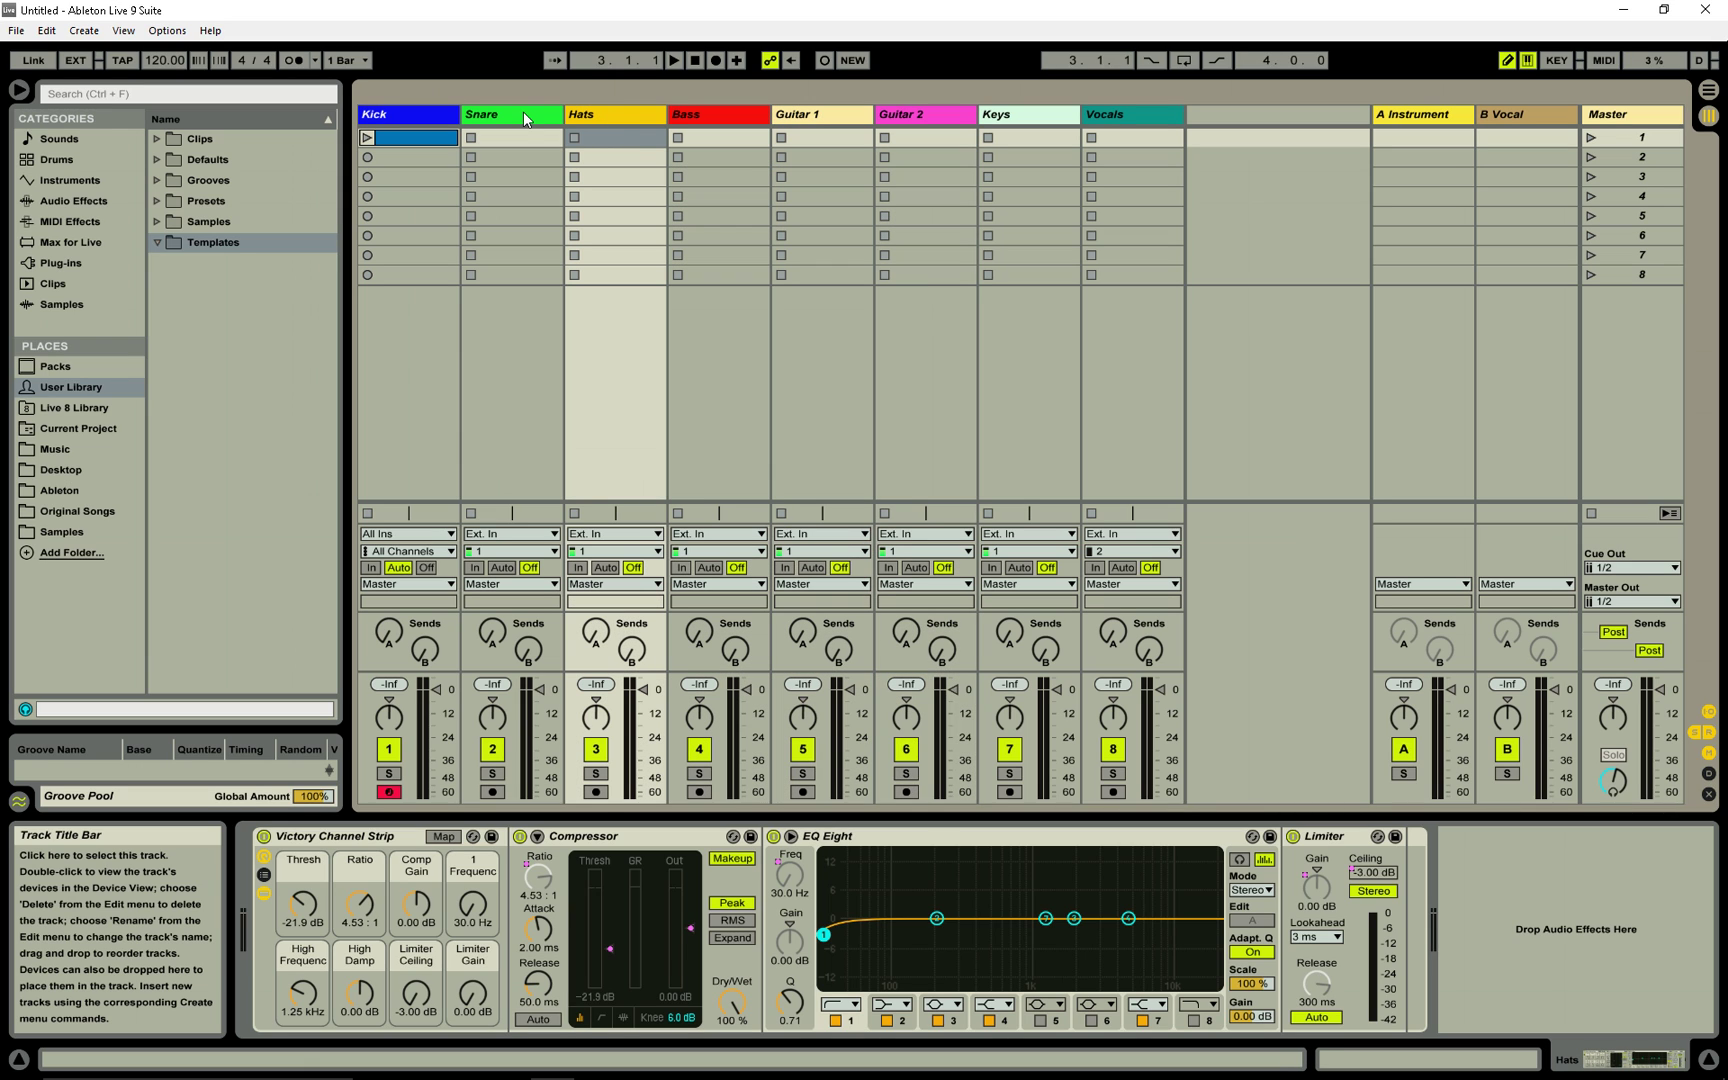
pyautogui.click(396, 112)
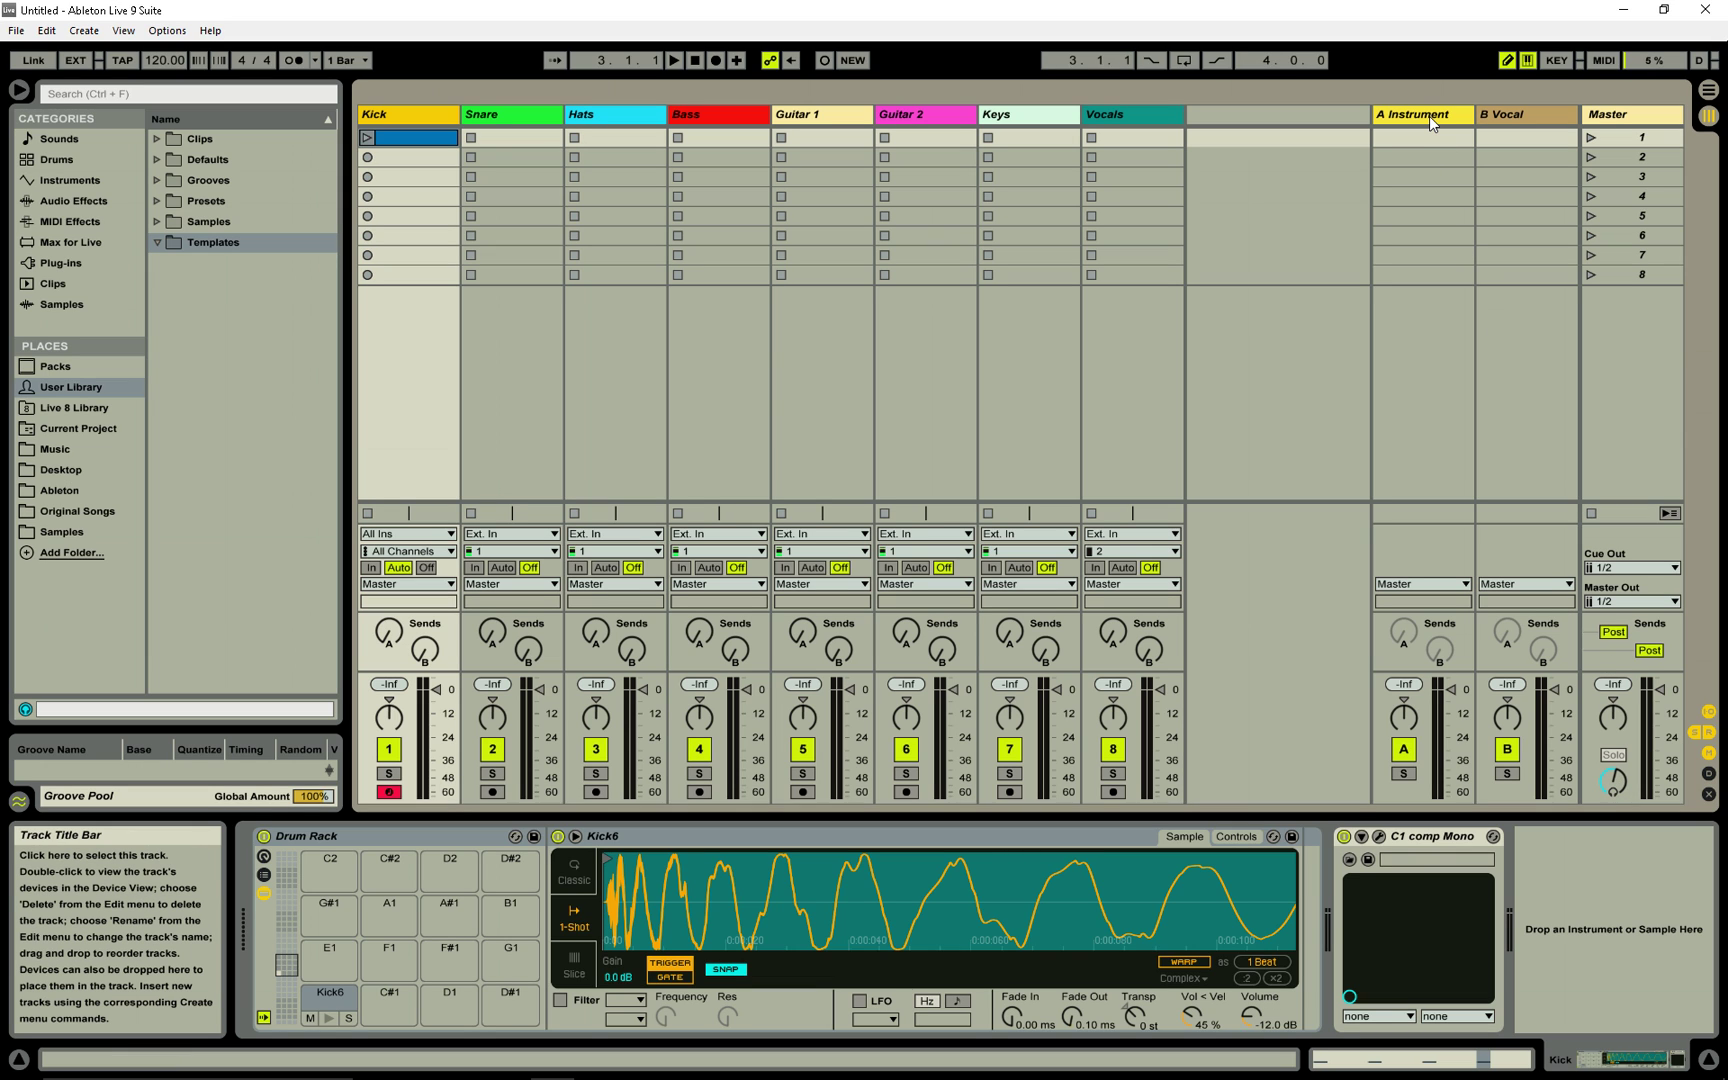
# Select the B Vocal return to show its Audio Effect Rack, Filter Delay and Reverb
pyautogui.click(1501, 117)
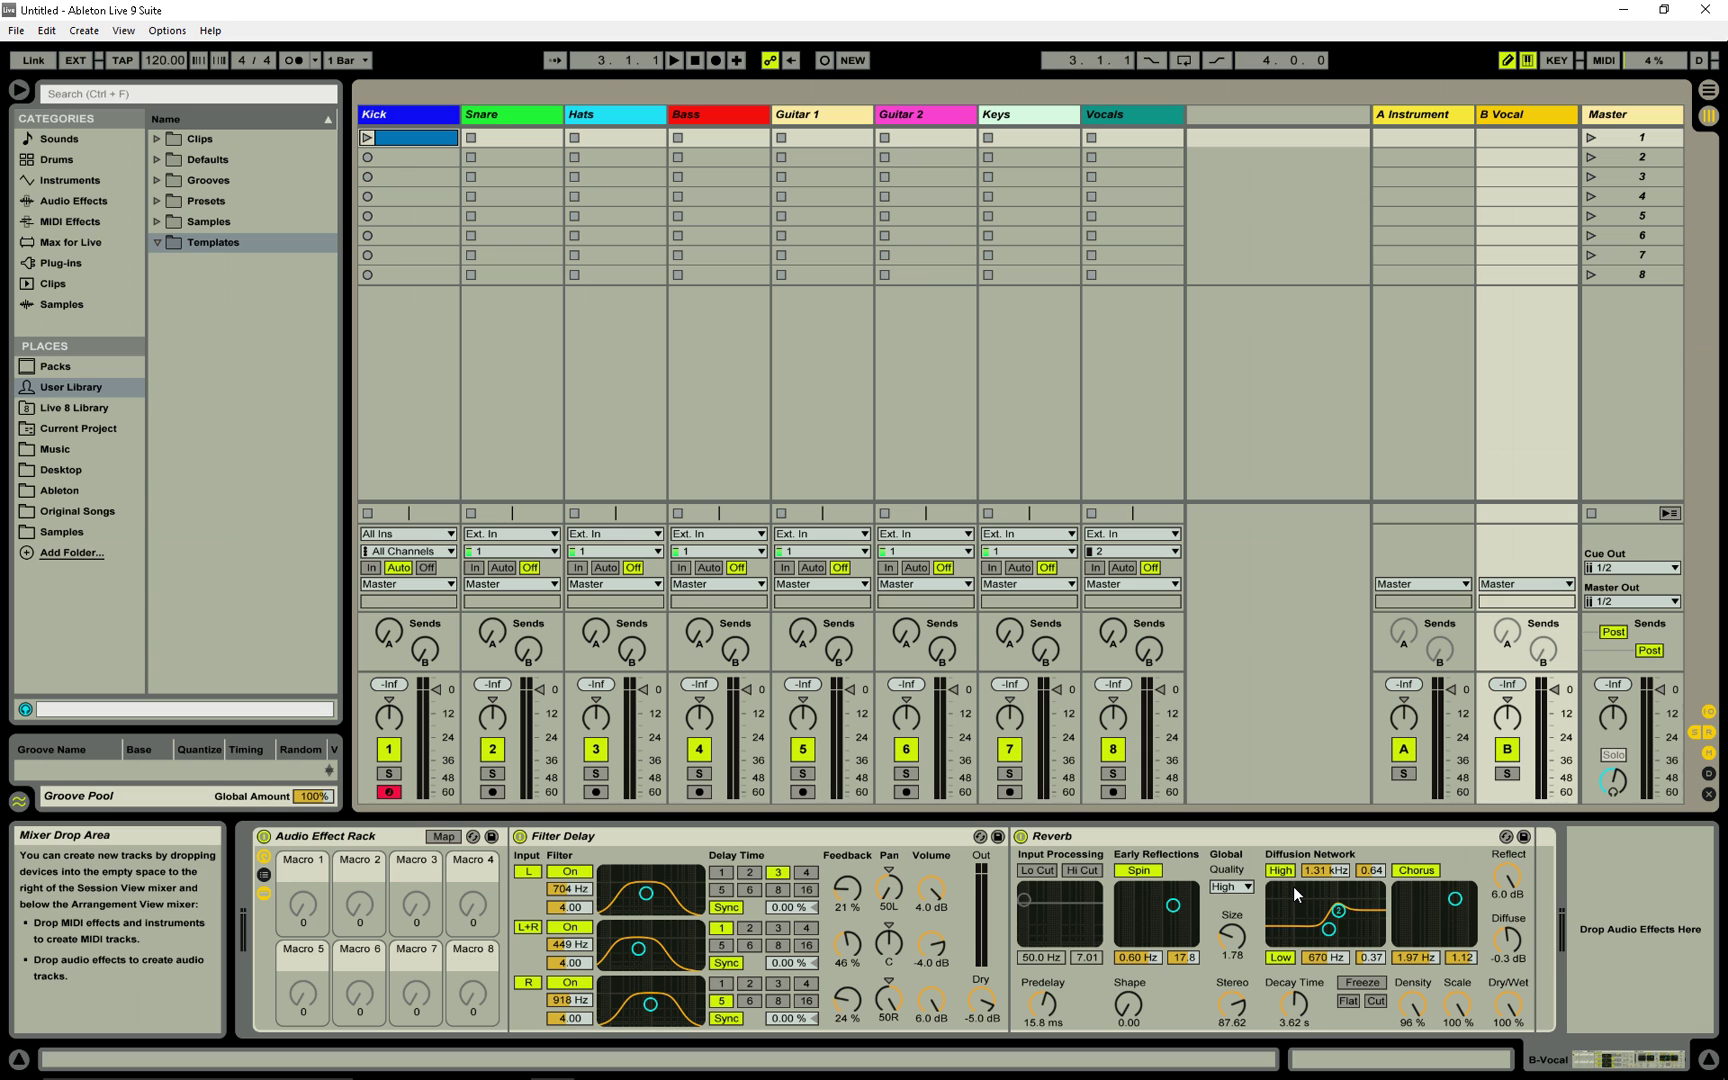
pyautogui.click(167, 30)
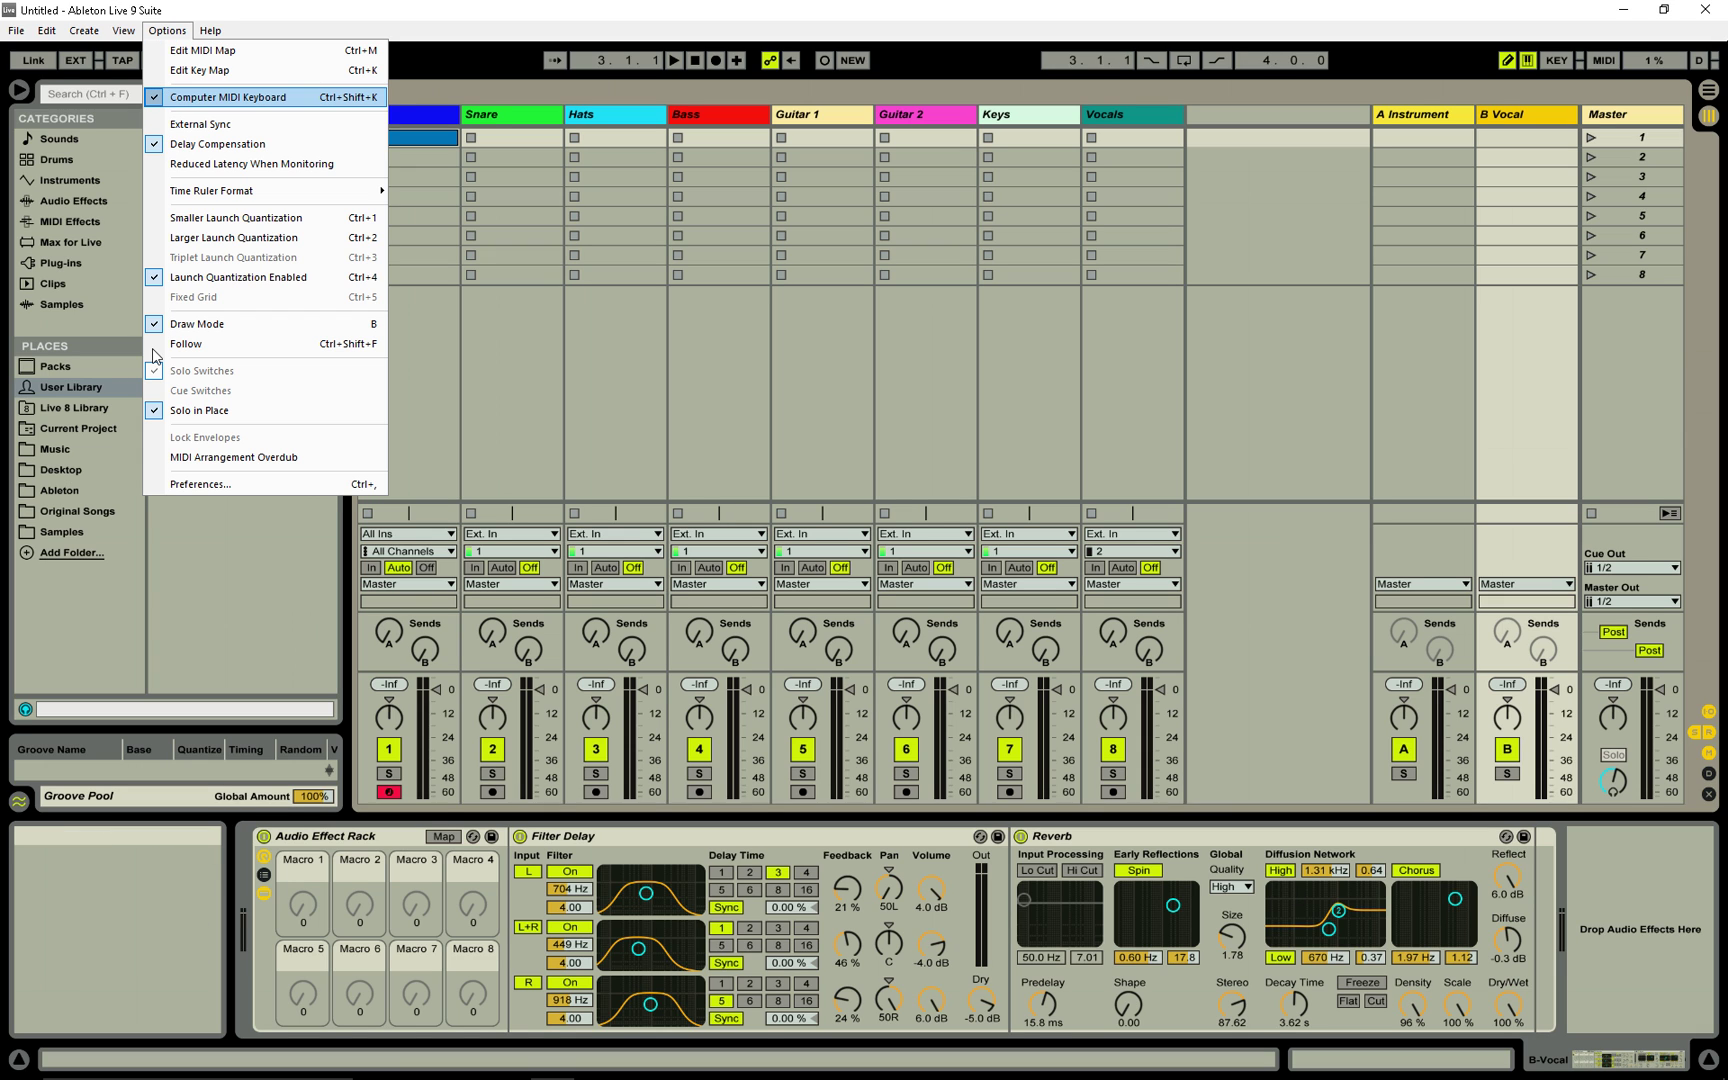
pyautogui.click(200, 484)
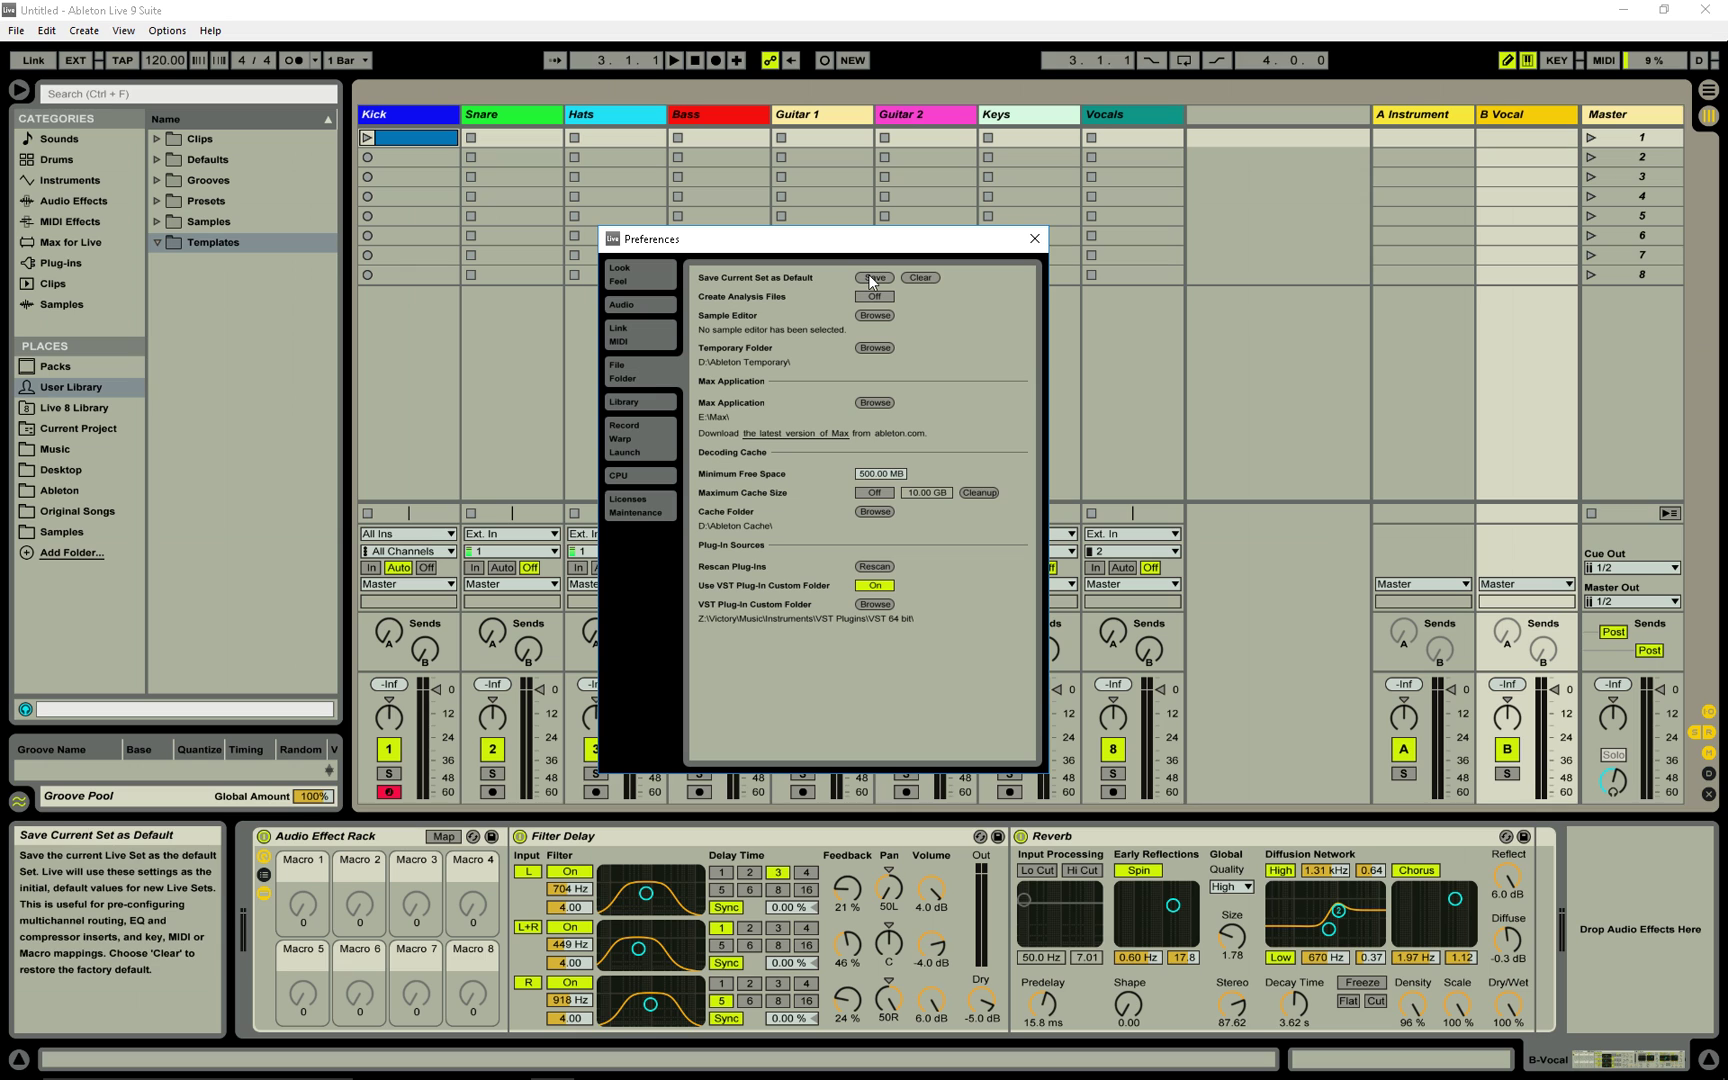
pyautogui.click(1034, 241)
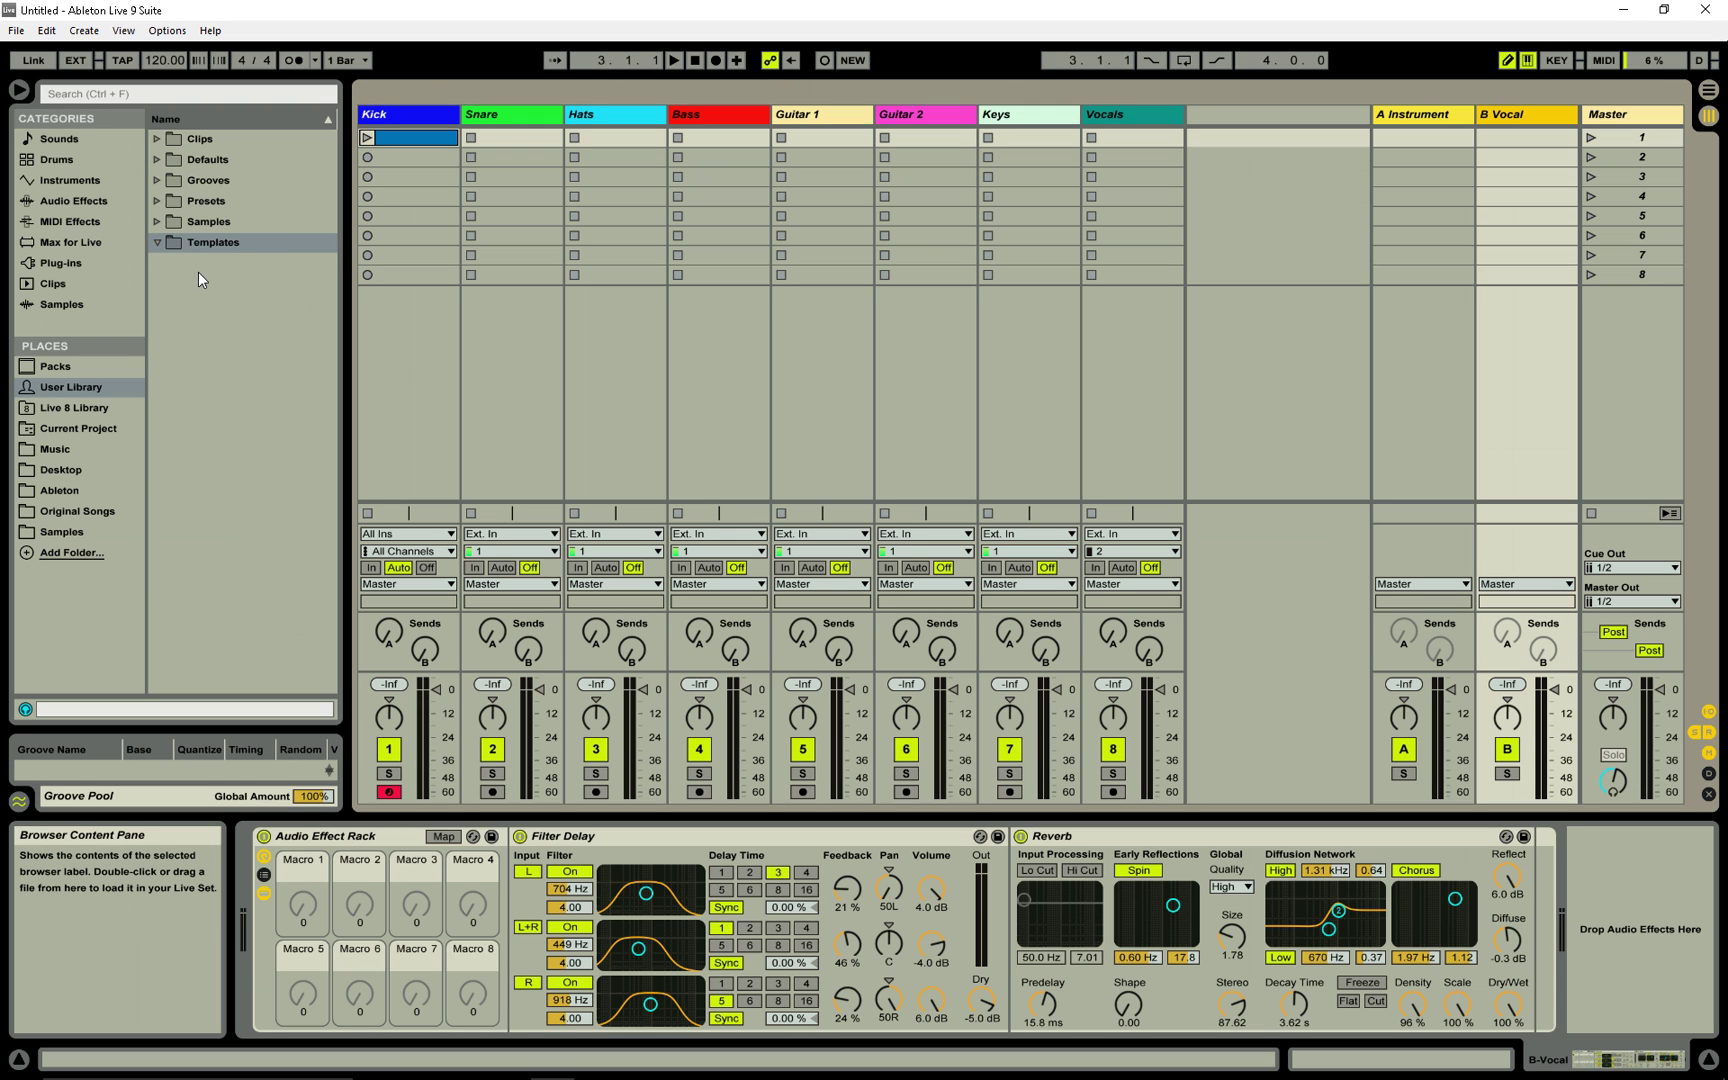
# Check the Snare and Kick devices, then select Hats to see its Victory Channel Strip, Compressor, EQ Eight and Limiter
pyautogui.click(481, 408)
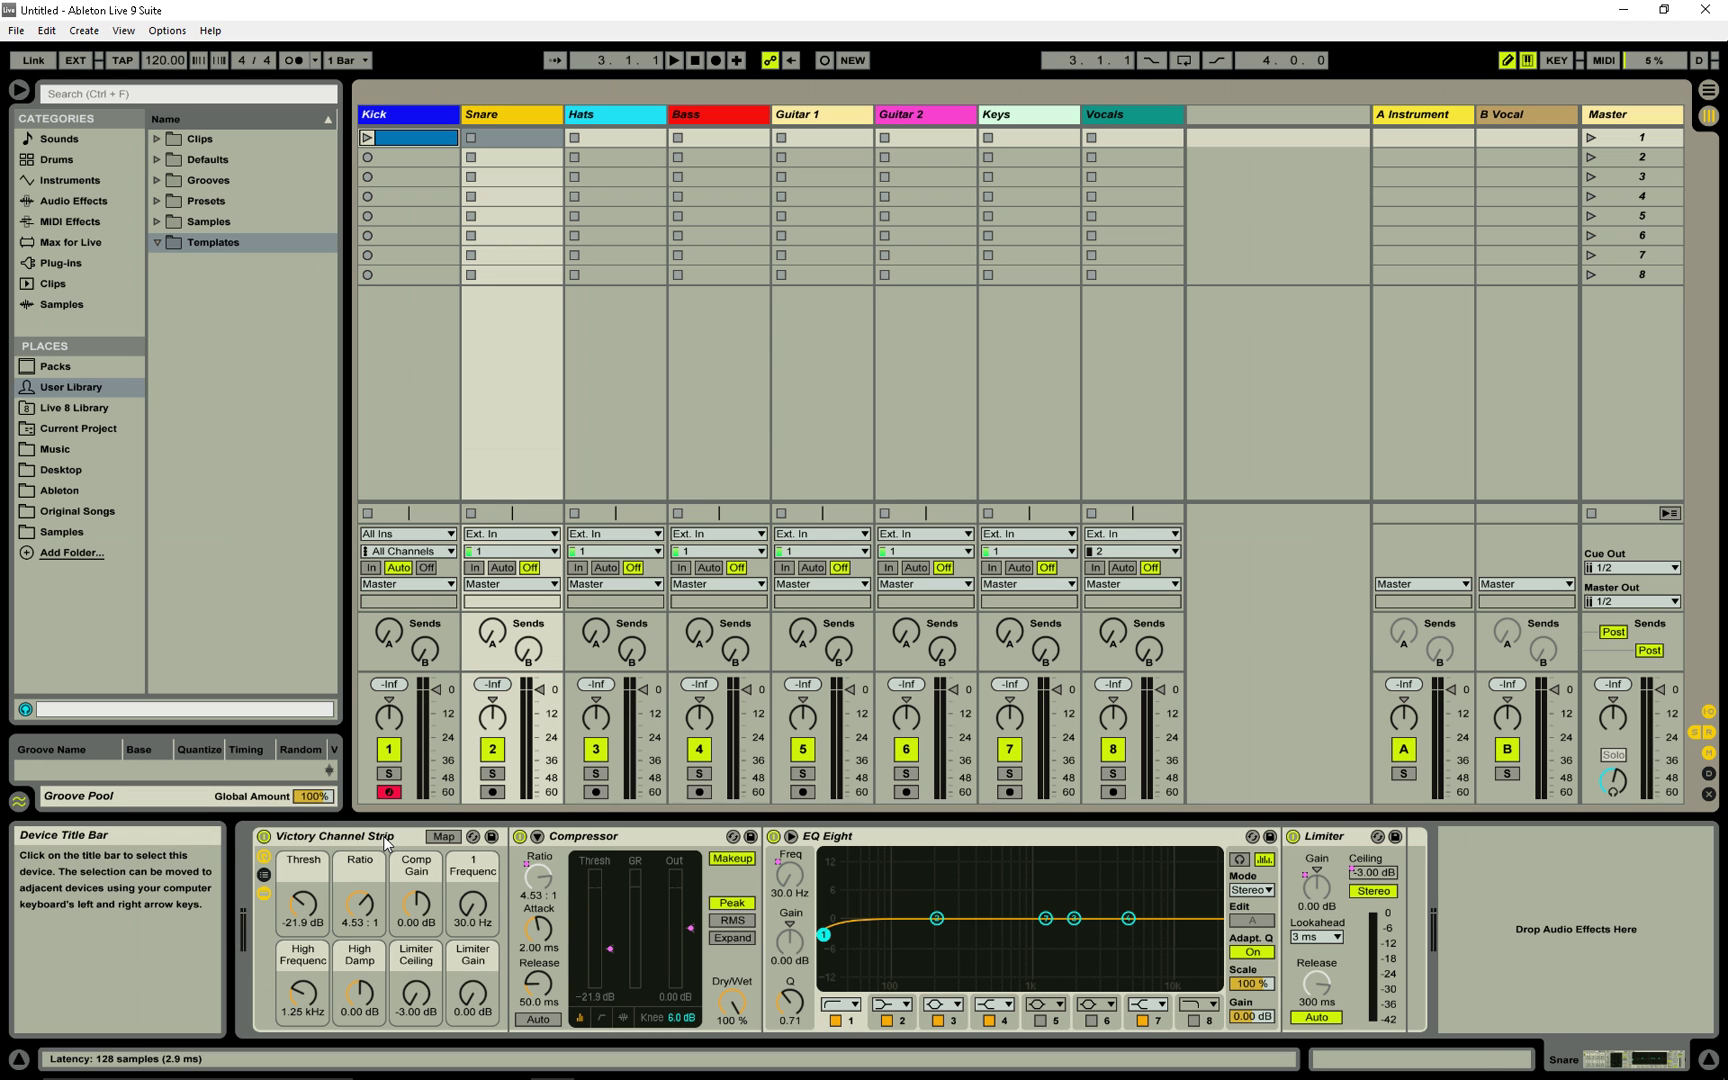
pyautogui.click(422, 117)
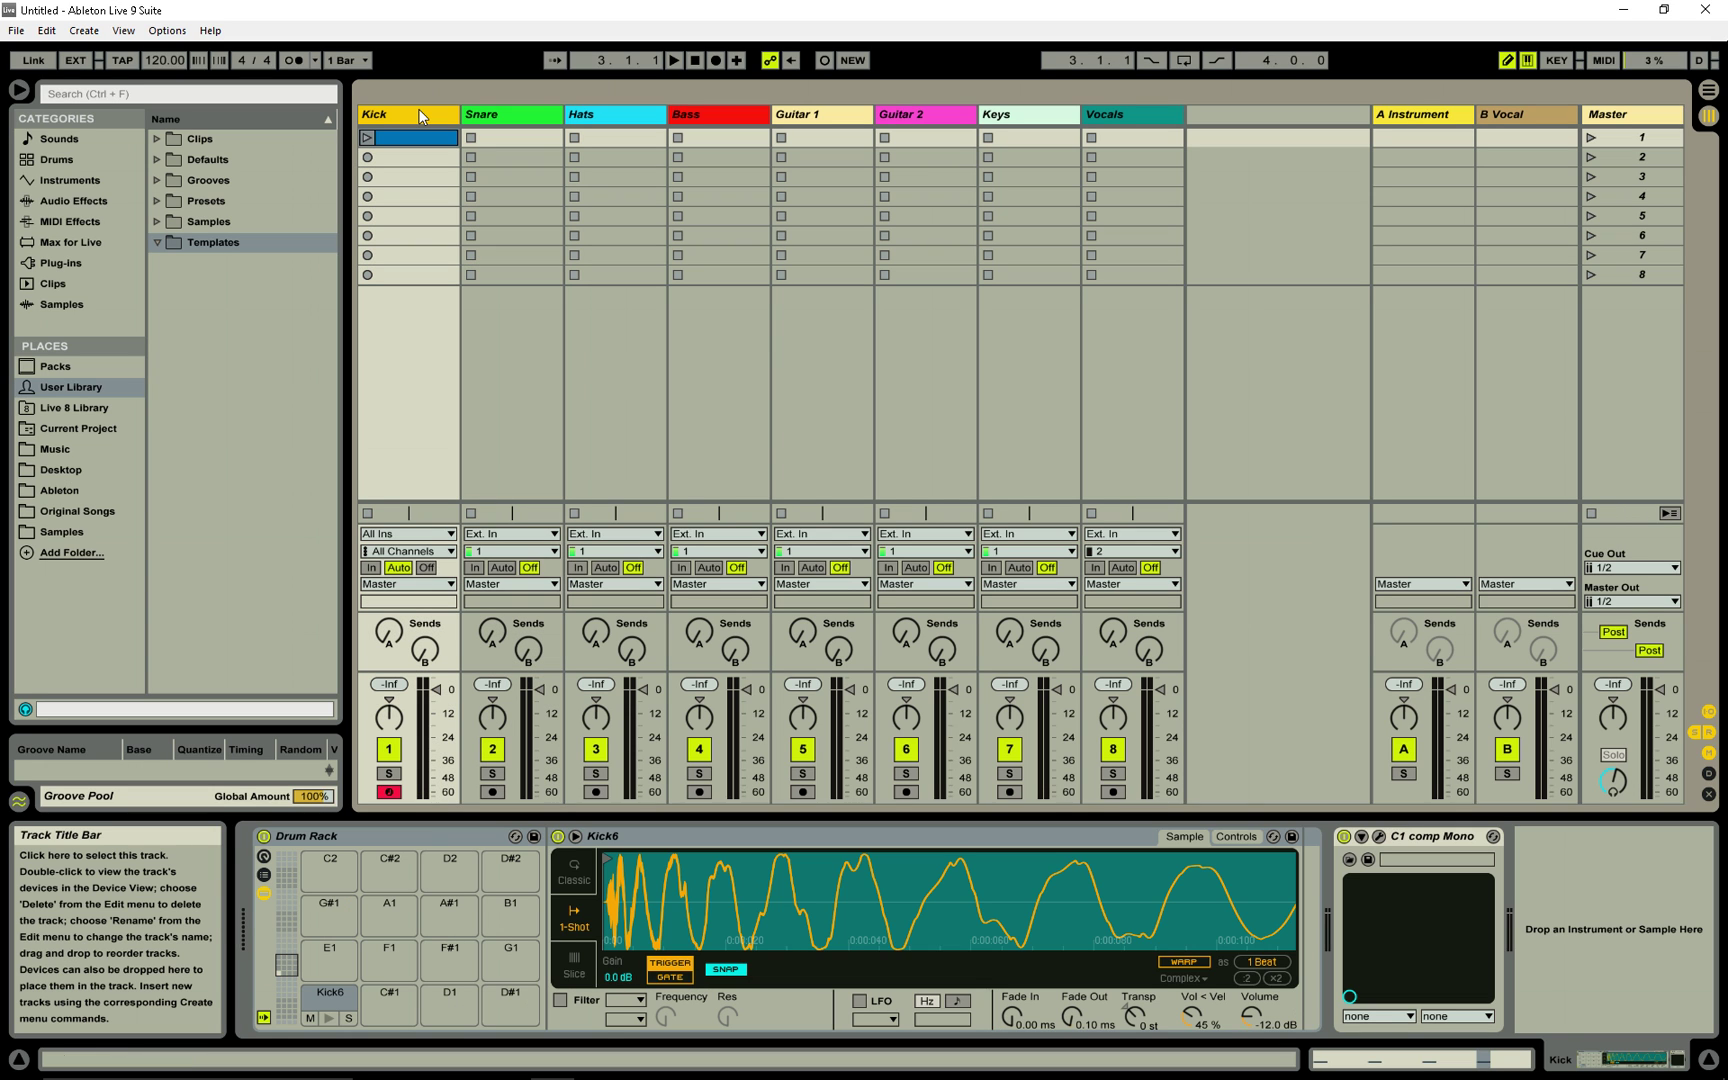
pyautogui.press('Right')
pyautogui.press('Right')
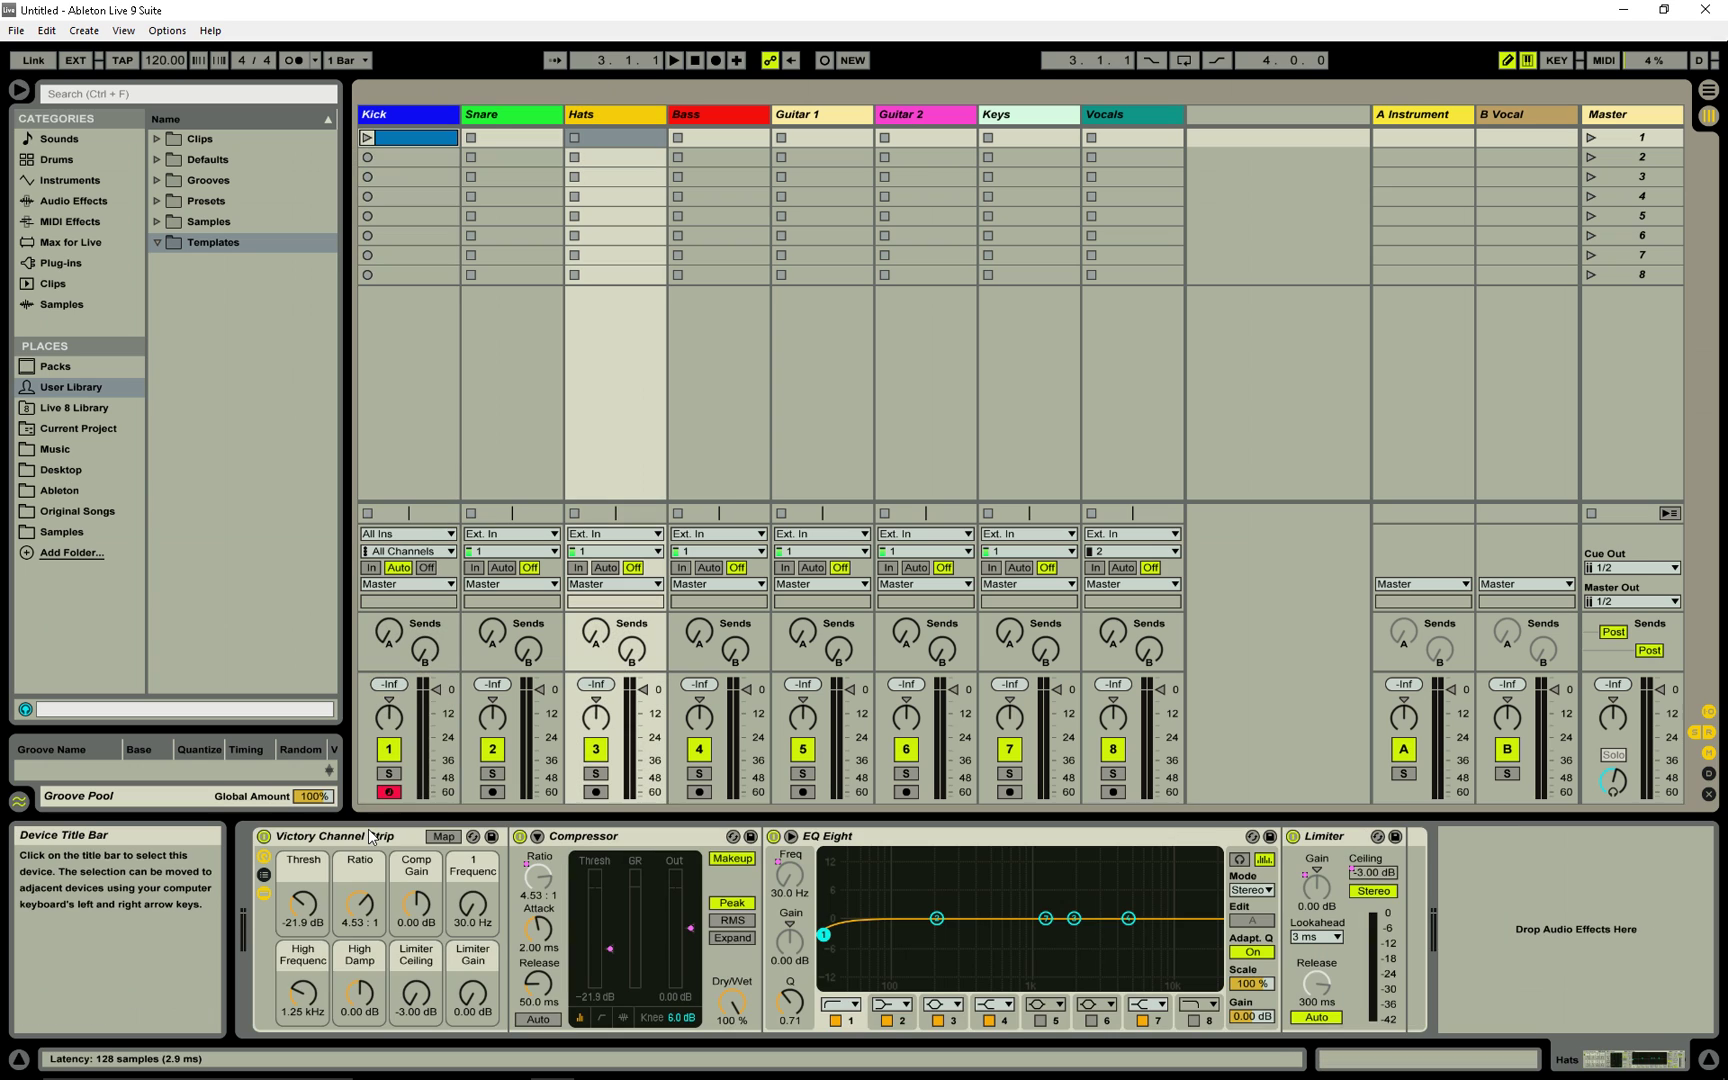